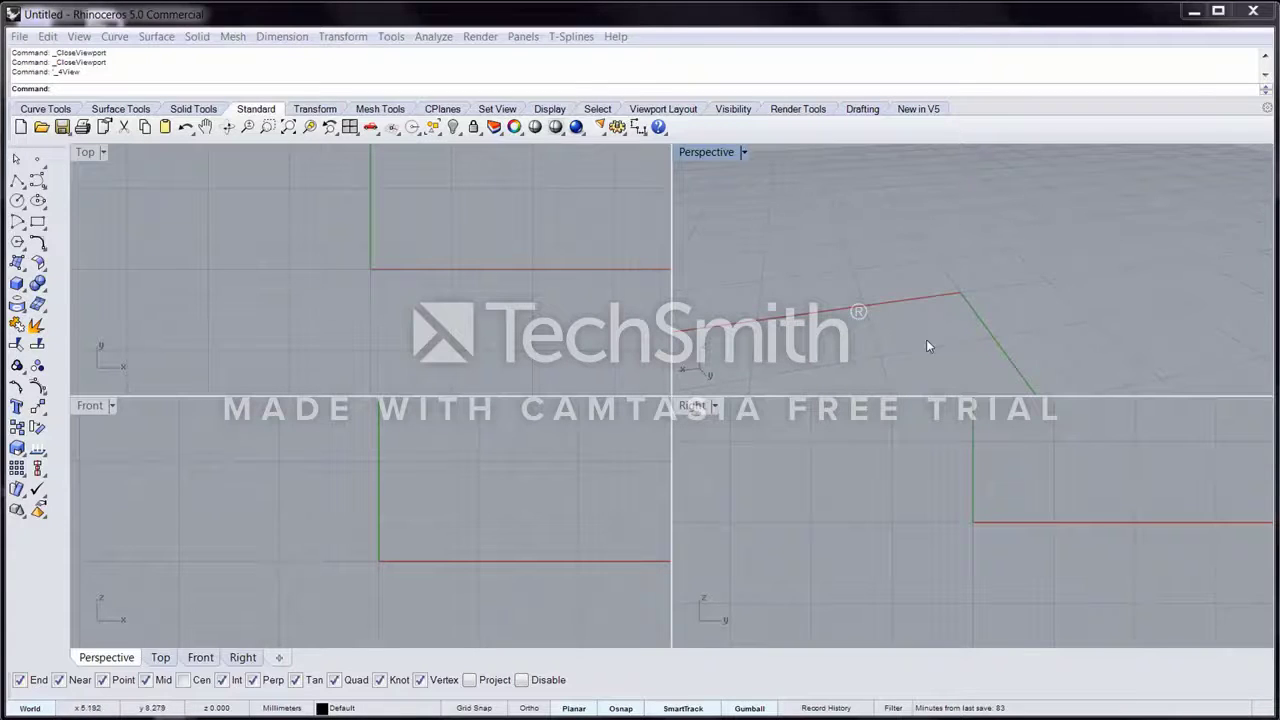
Close the Top and Right viewports and widen Front to fill the left half beside Perspective.
mouse_move(926, 342)
right_mouse_down()
mouse_move(957, 283)
mouse_move(966, 320)
mouse_move(926, 314)
mouse_move(918, 338)
right_mouse_up()
left_click(102, 152)
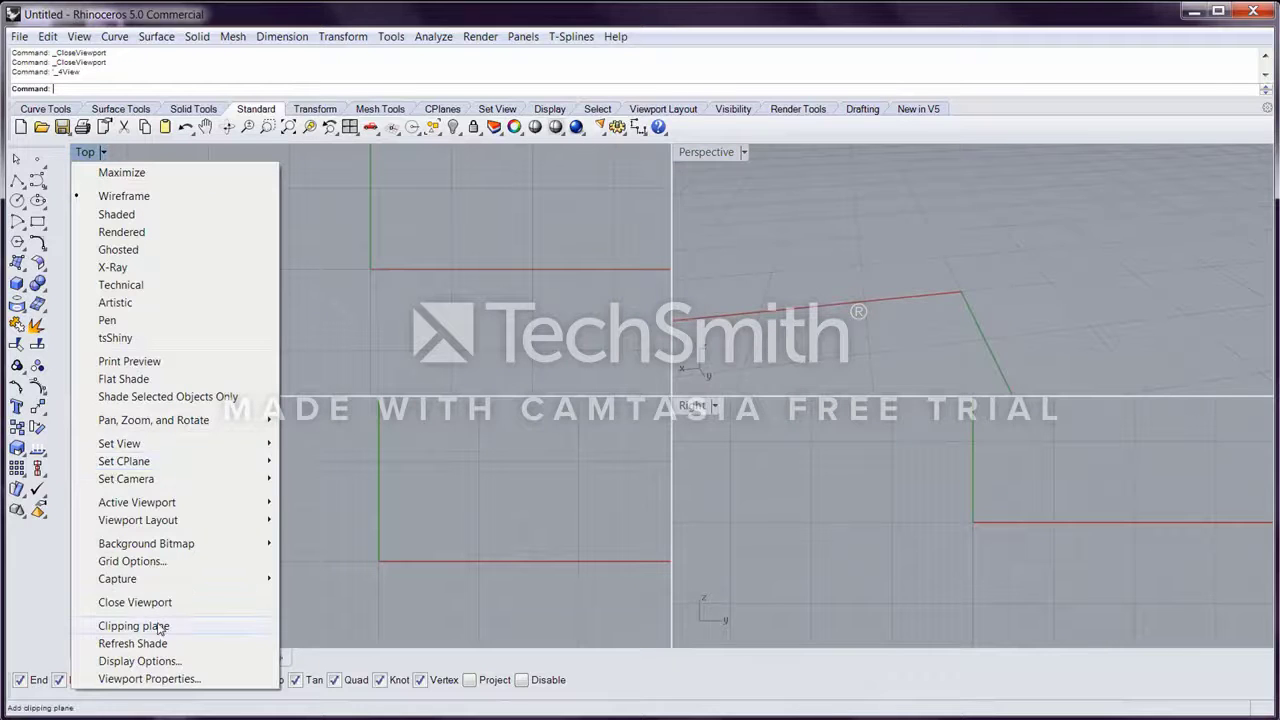
left_click(200, 601)
left_click(280, 398)
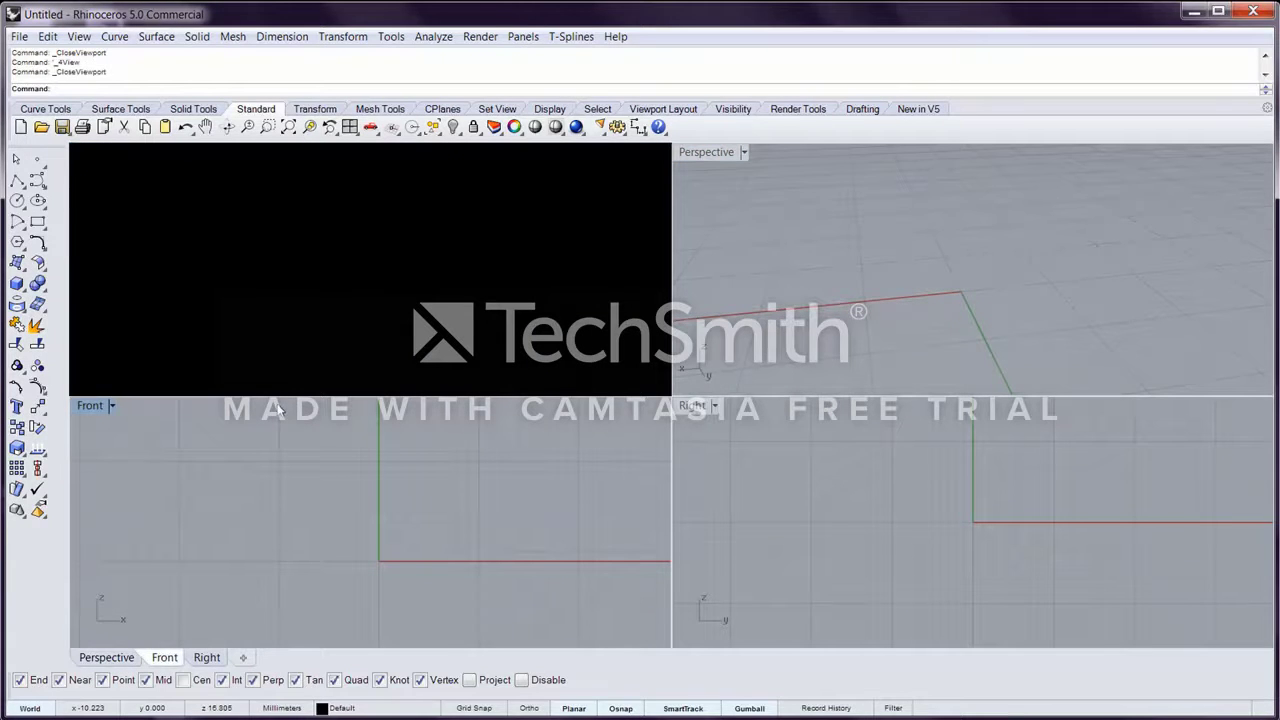
left_click_drag(281, 394, 304, 252)
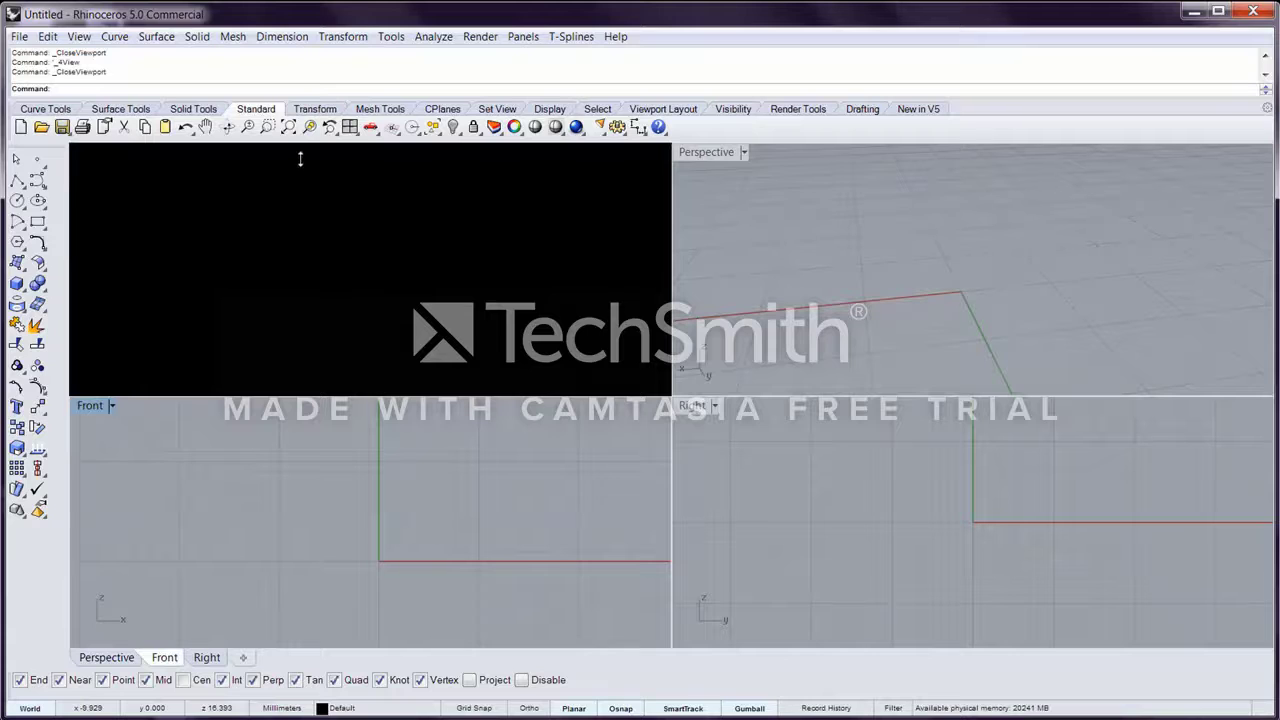
left_click_drag(300, 158, 300, 146)
left_click(712, 405)
left_click(800, 672)
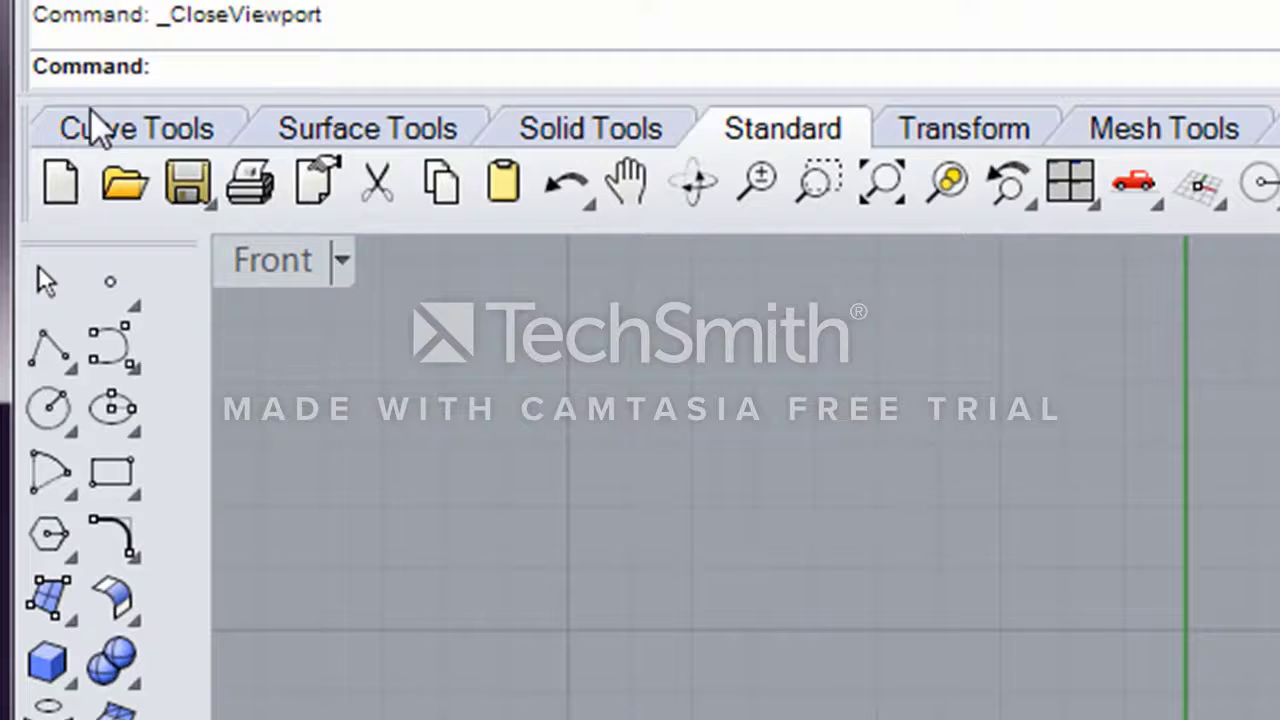
Start a degree-3 control point curve from the Curve Tools tab.
left_click(163, 140)
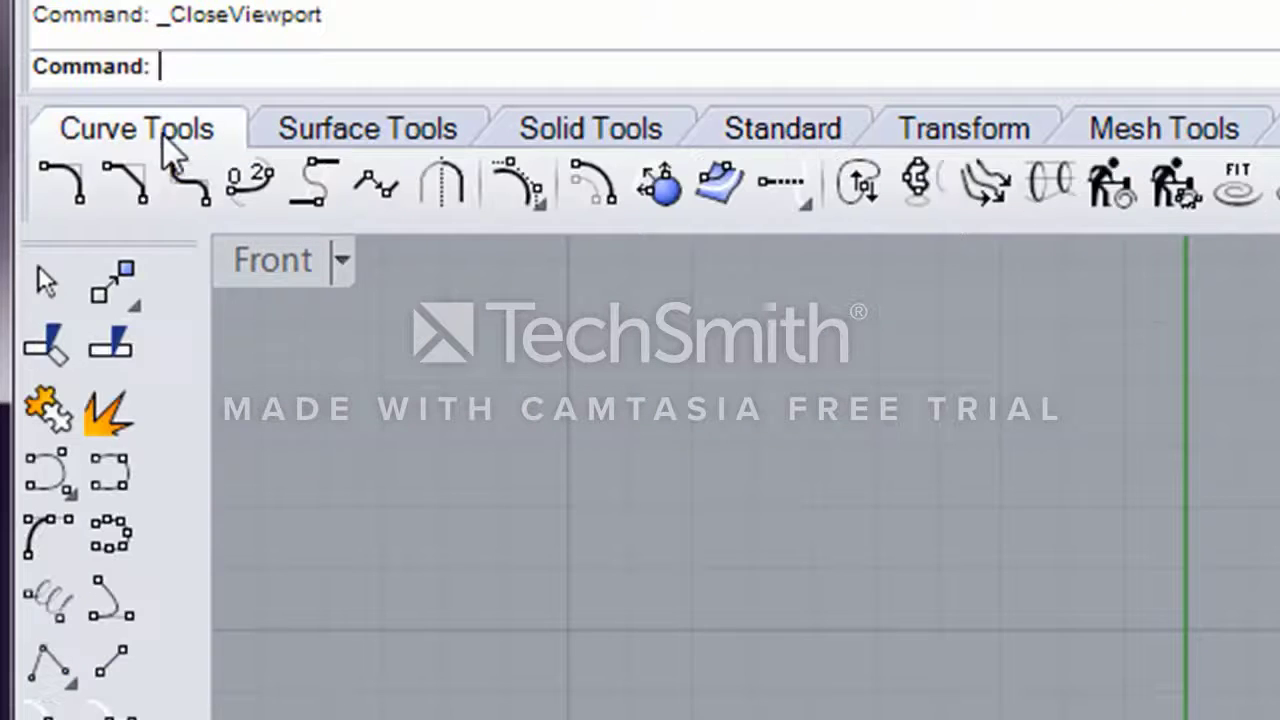
left_click(46, 478)
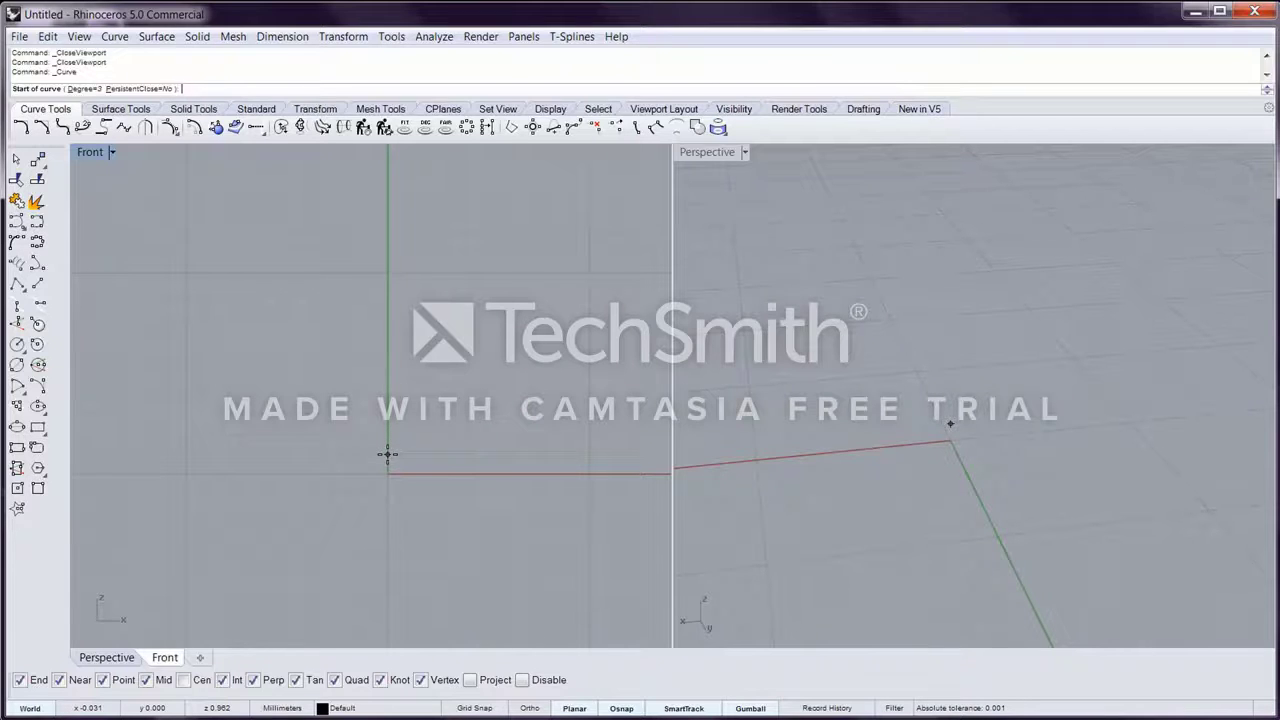
Place profile points from the origin up the inner cup wall and over the rounded rim.
left_click(387, 454)
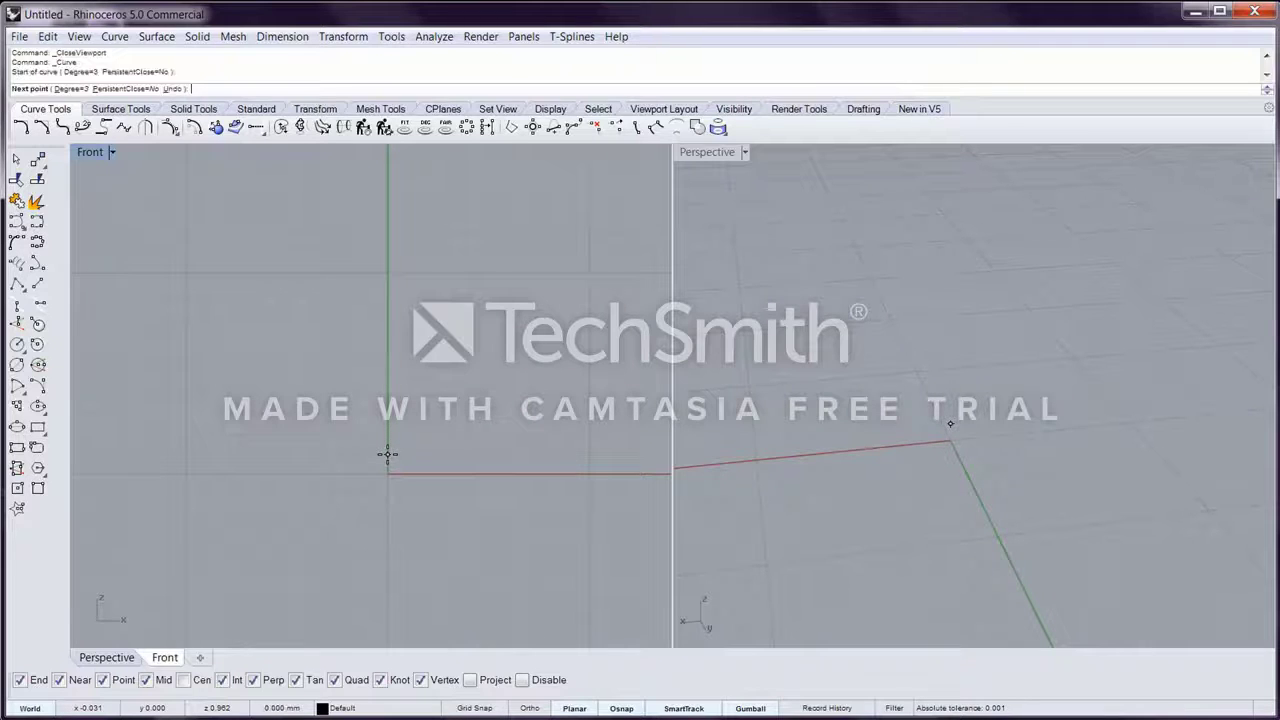
left_click(318, 449)
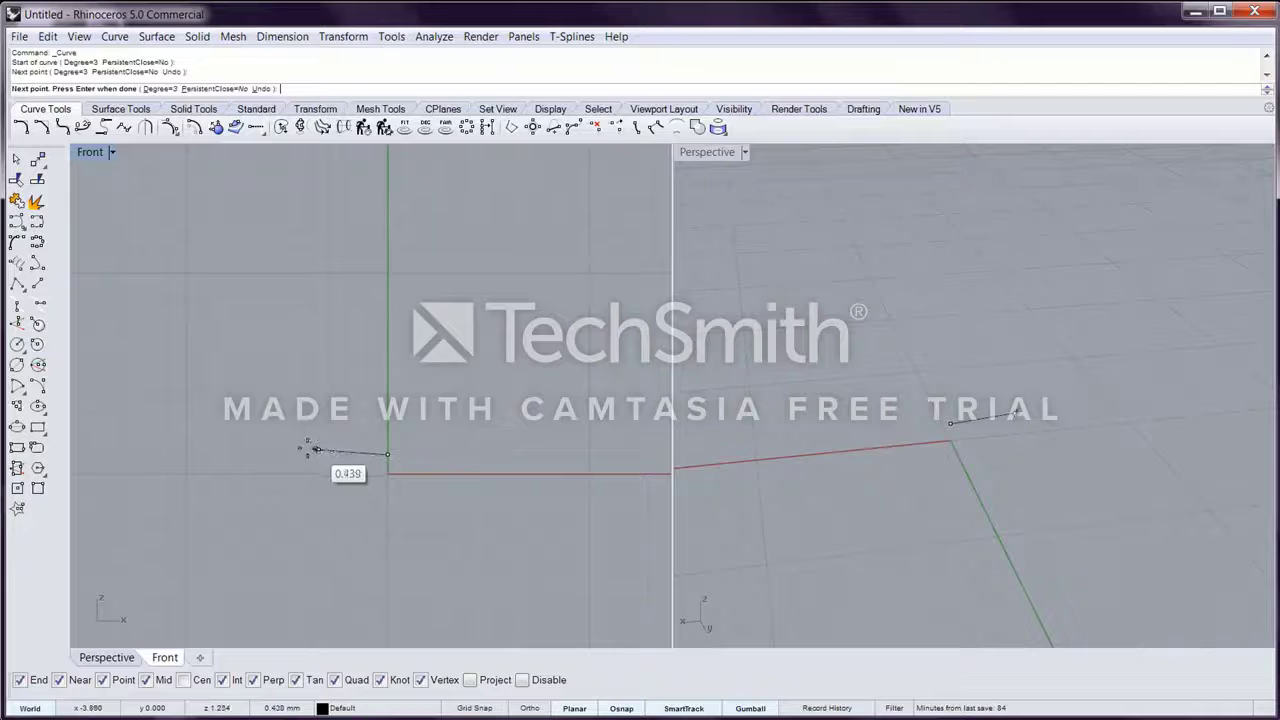
left_click(265, 387)
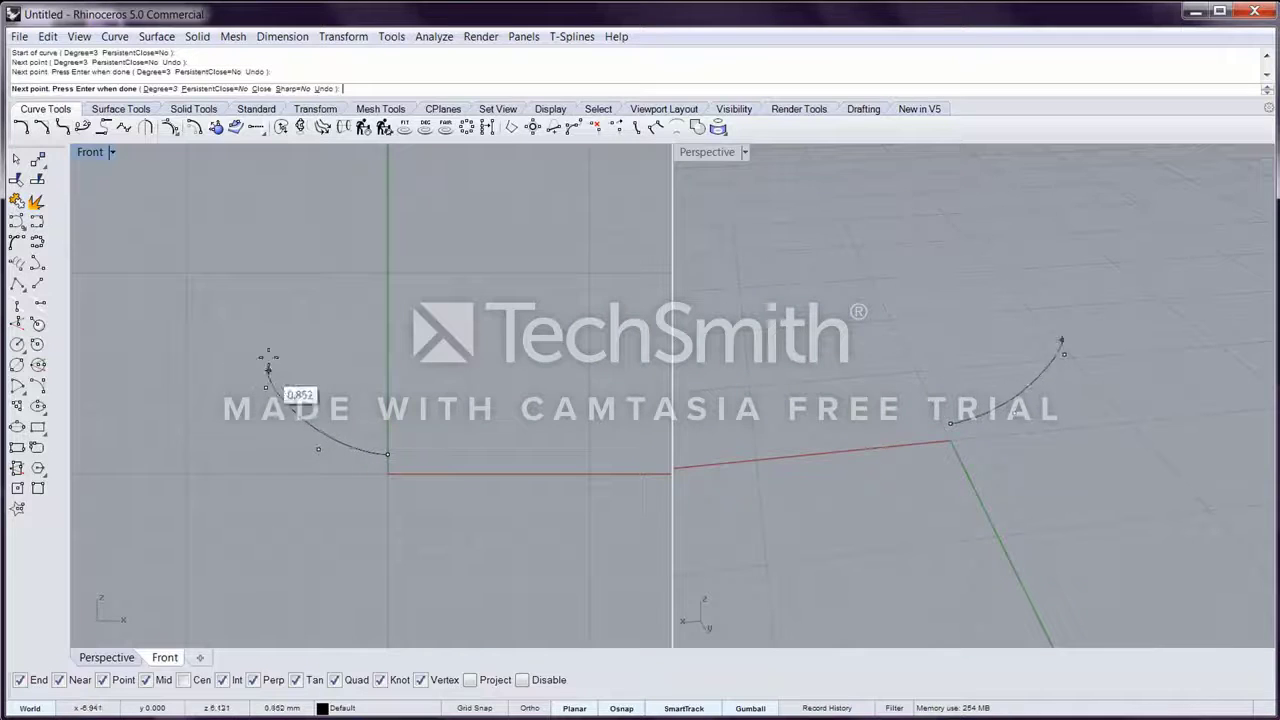
left_click(259, 298)
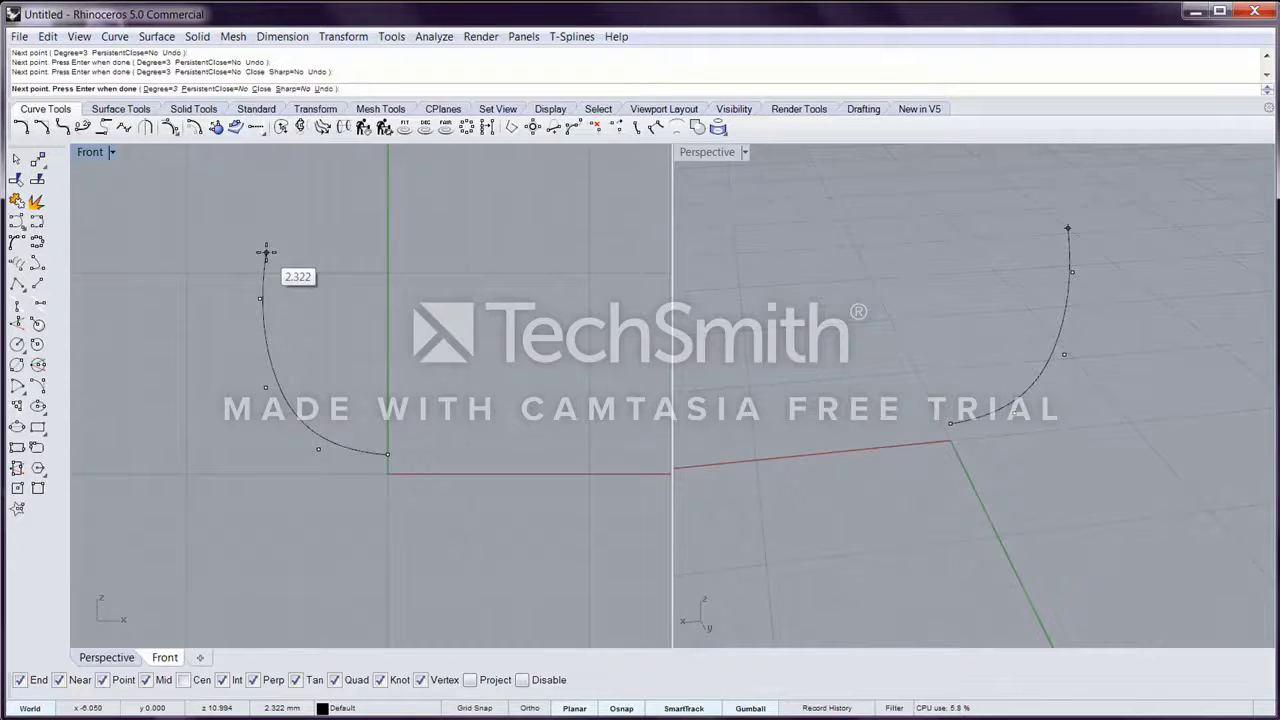
left_click(259, 252)
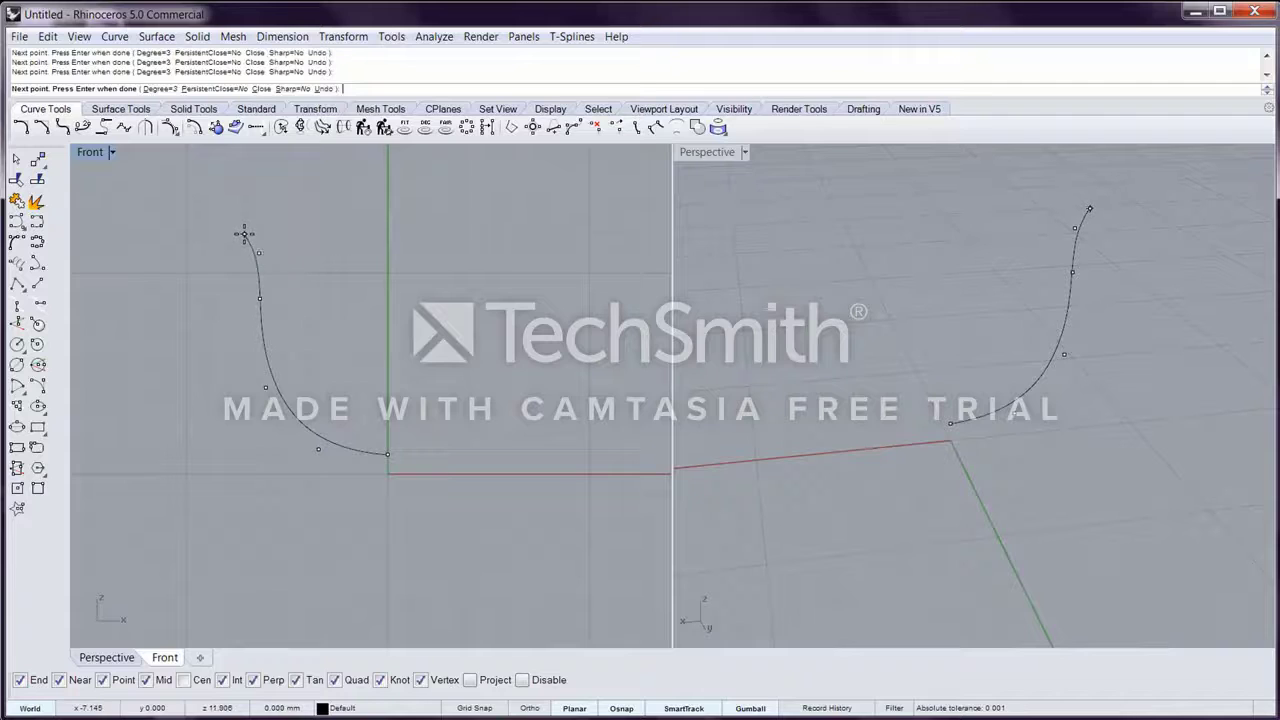
left_click(243, 234)
left_click(222, 238)
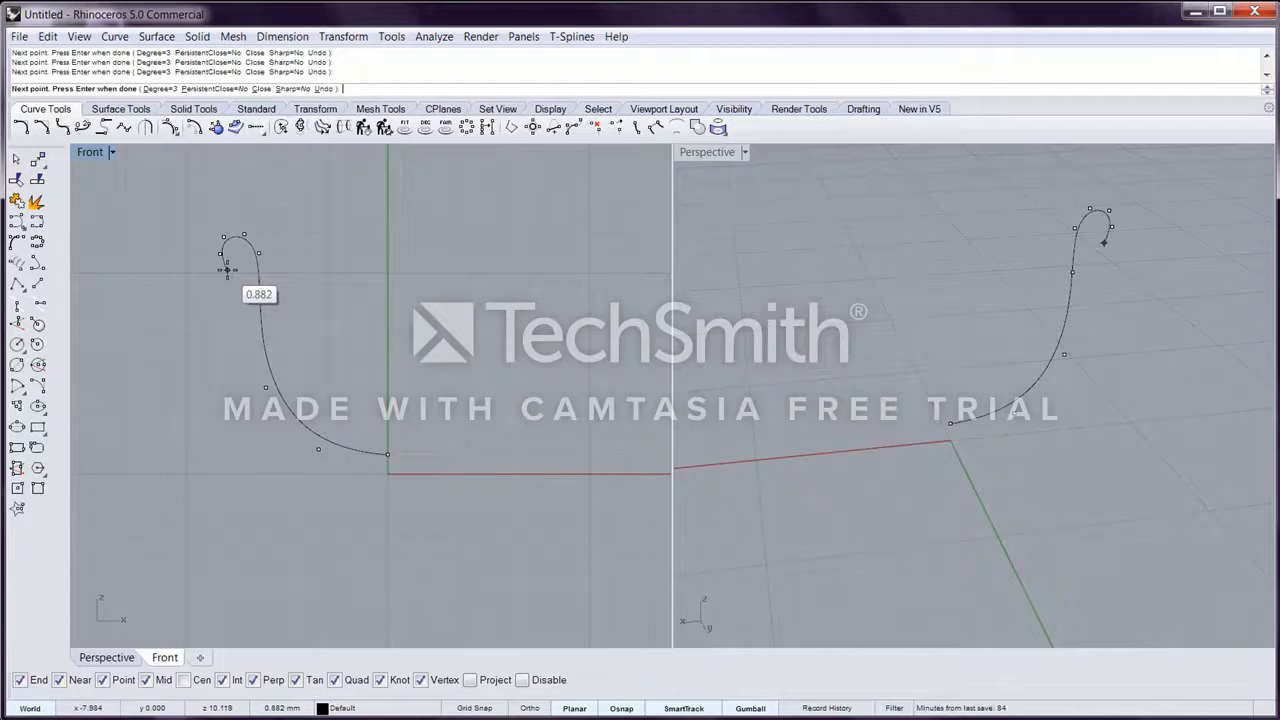
Bring the outer wall down, curve it under the base toward the axis, and finish the curve.
left_click(227, 269)
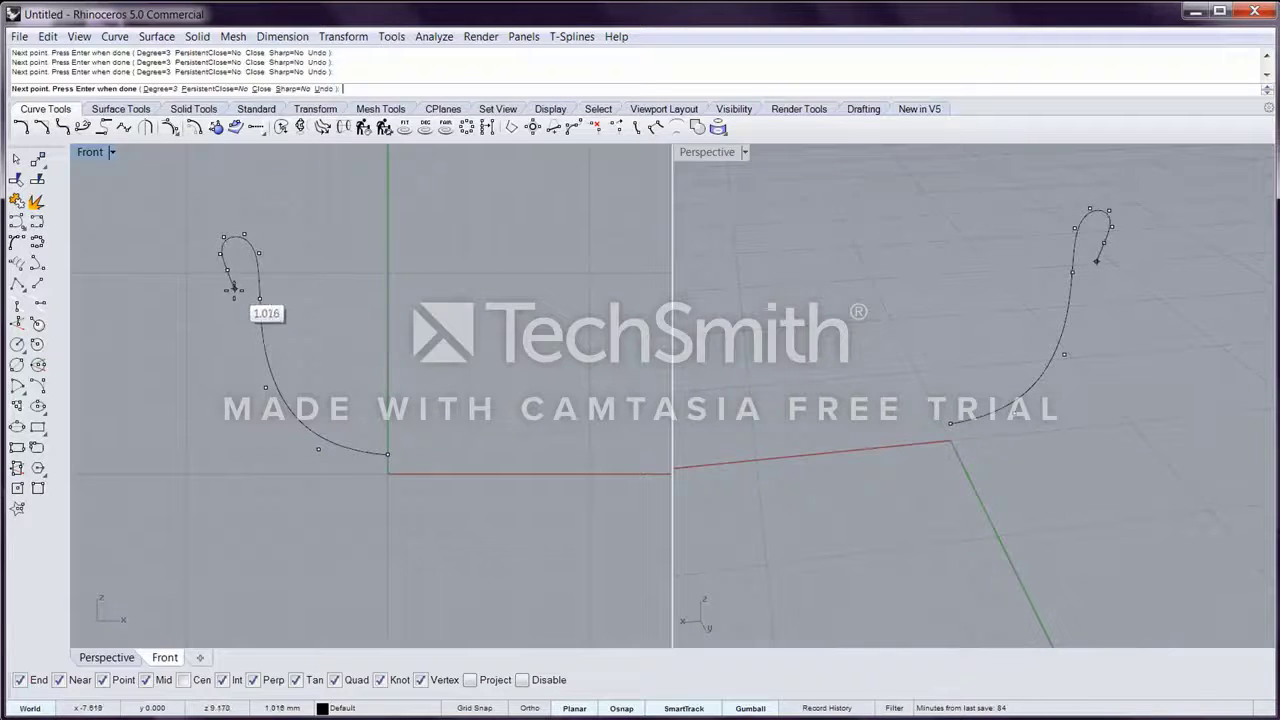
left_click(234, 343)
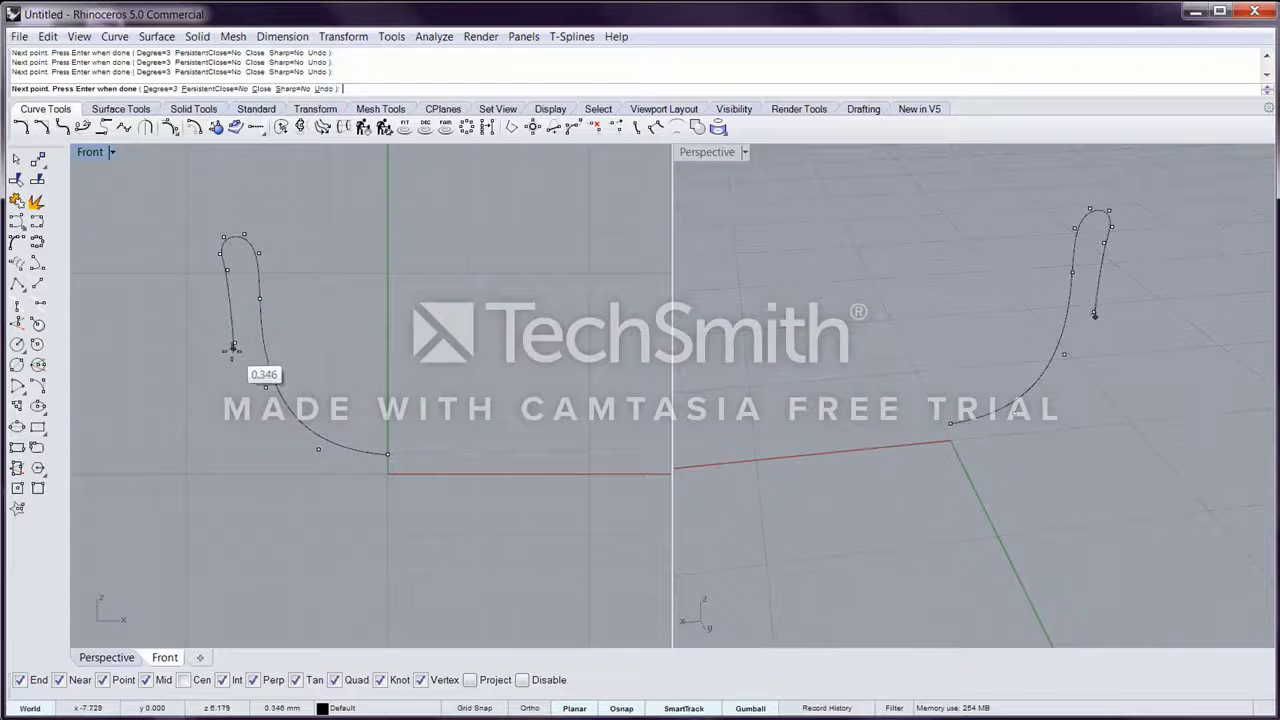
left_click(231, 433)
left_click(252, 480)
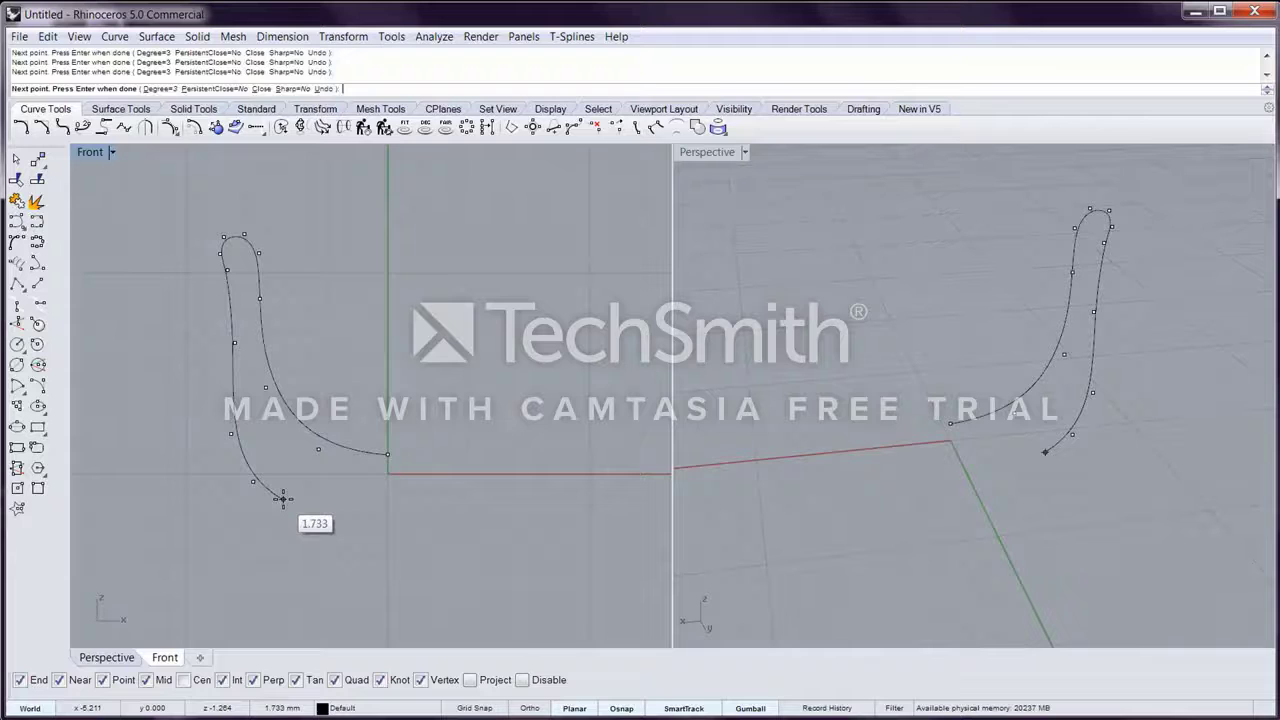
left_click(295, 502)
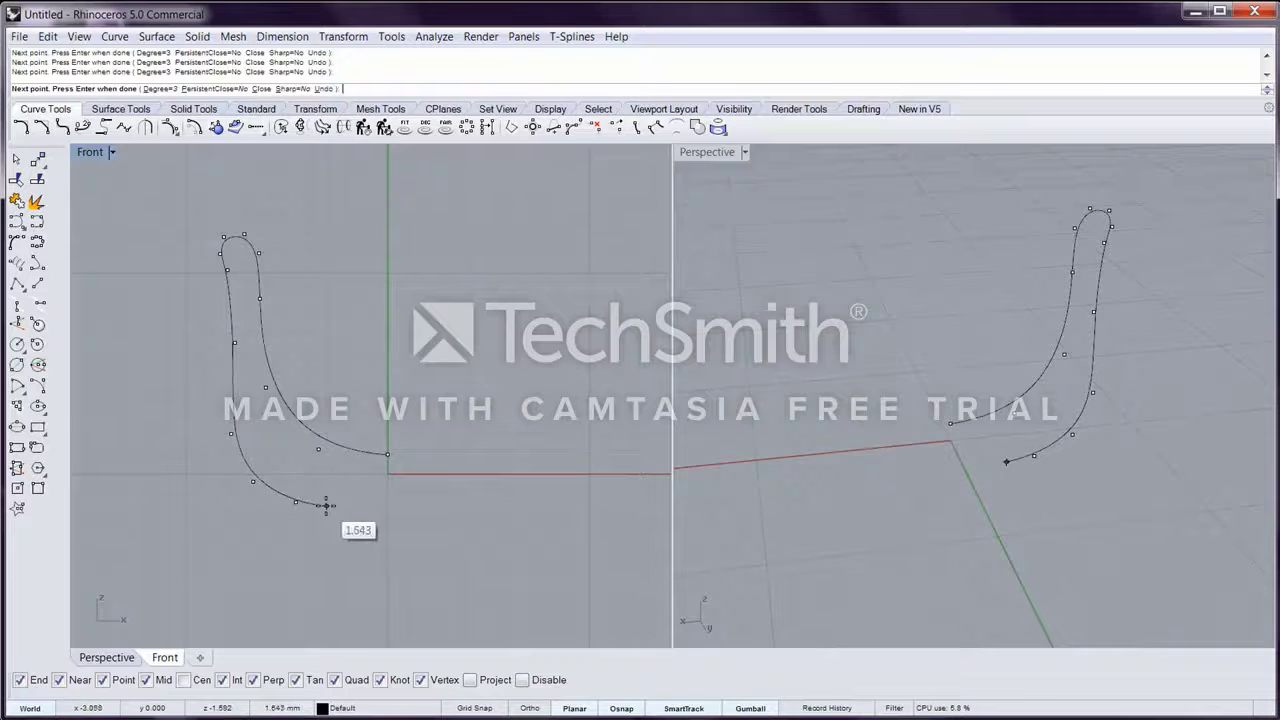
left_click(326, 505)
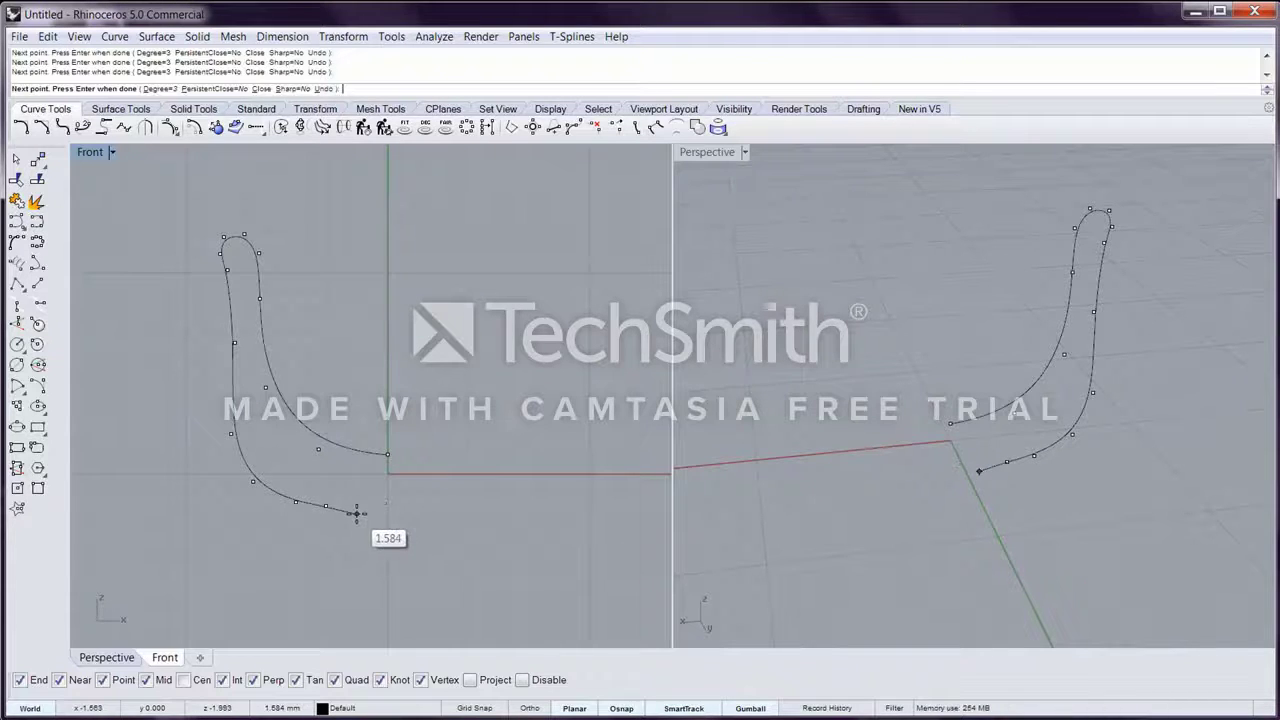
key("Return")
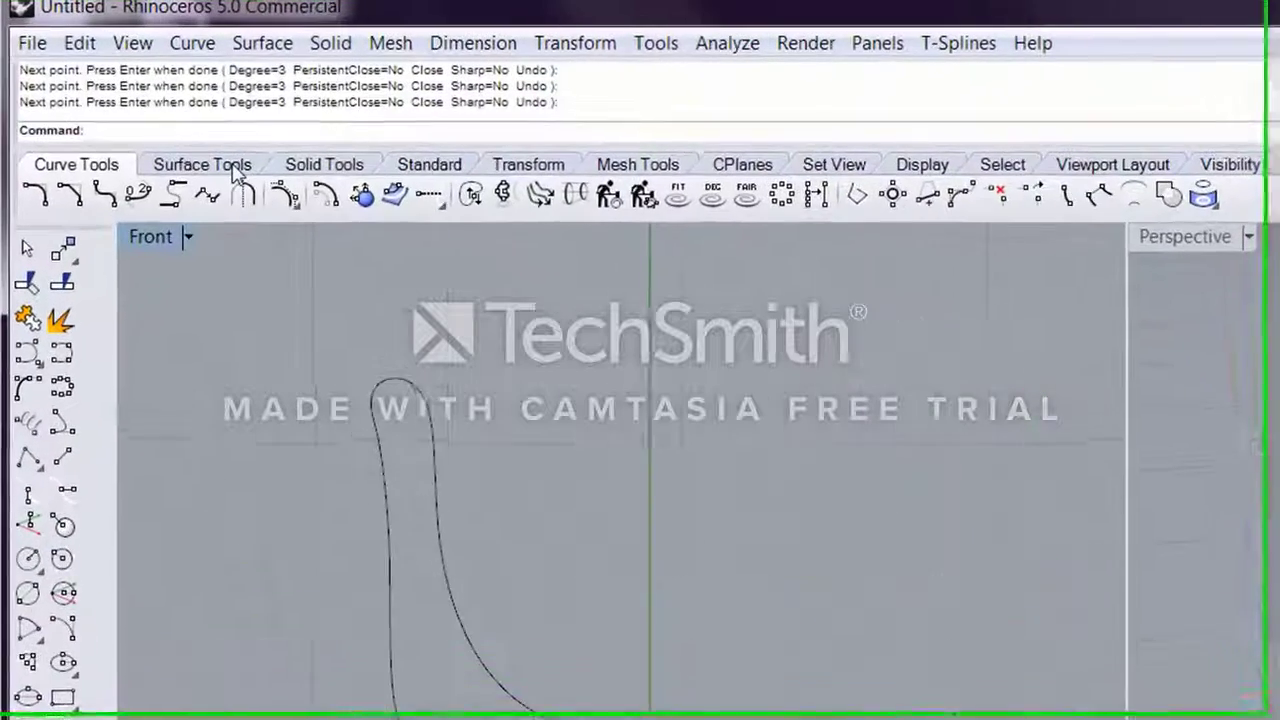
Launch the Revolve command from the Surface Tools tab.
left_click(236, 170)
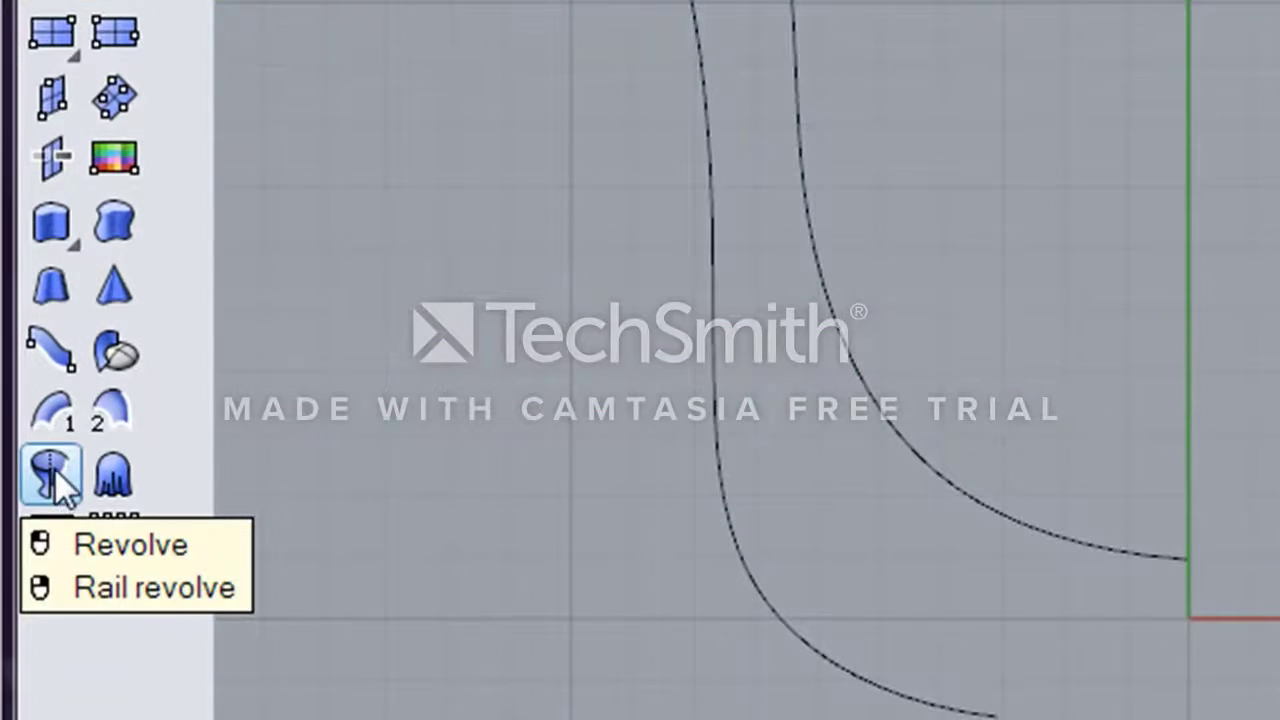
left_click(52, 474)
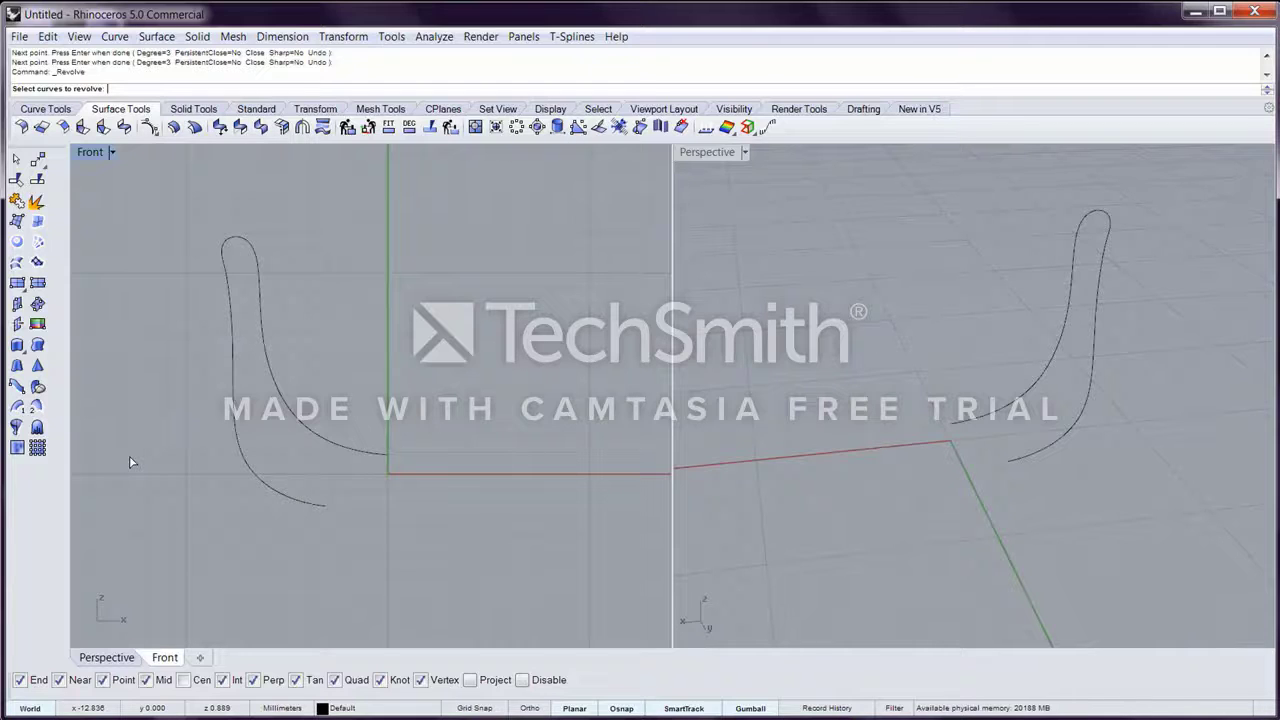
Revolve the profile curve a full 360° around a vertical axis through the origin.
left_click(237, 443)
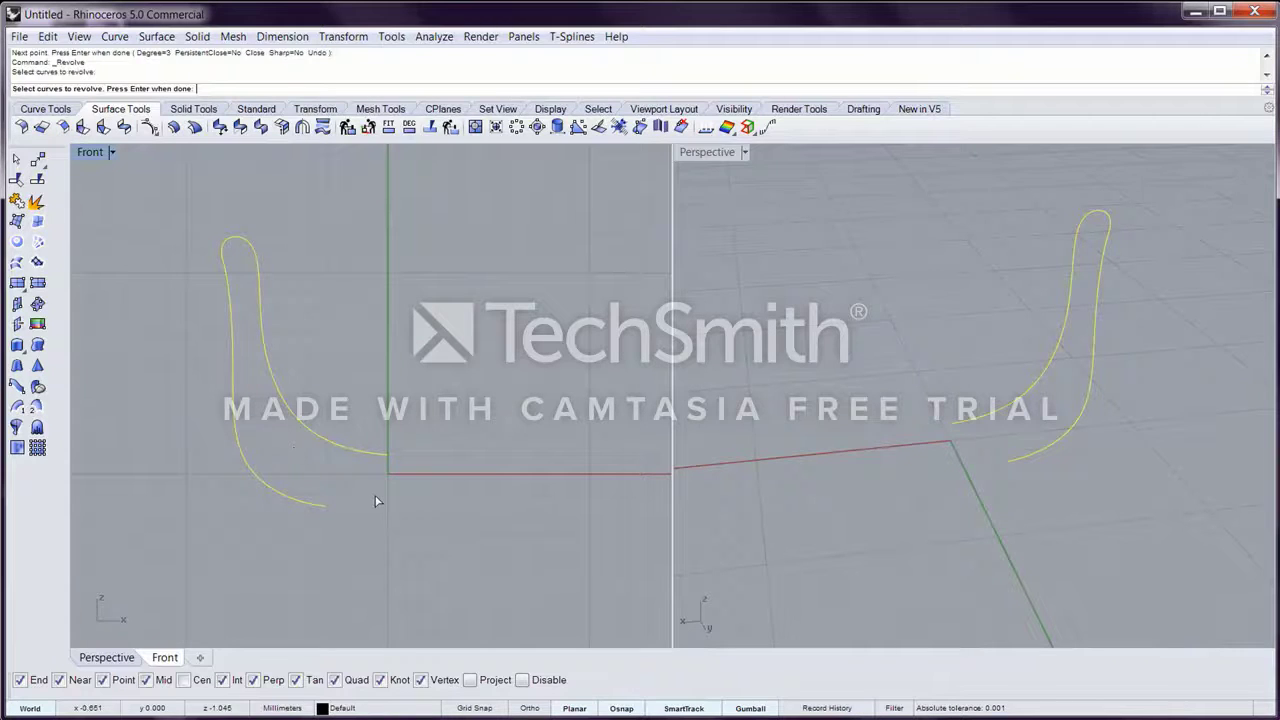
key("Return")
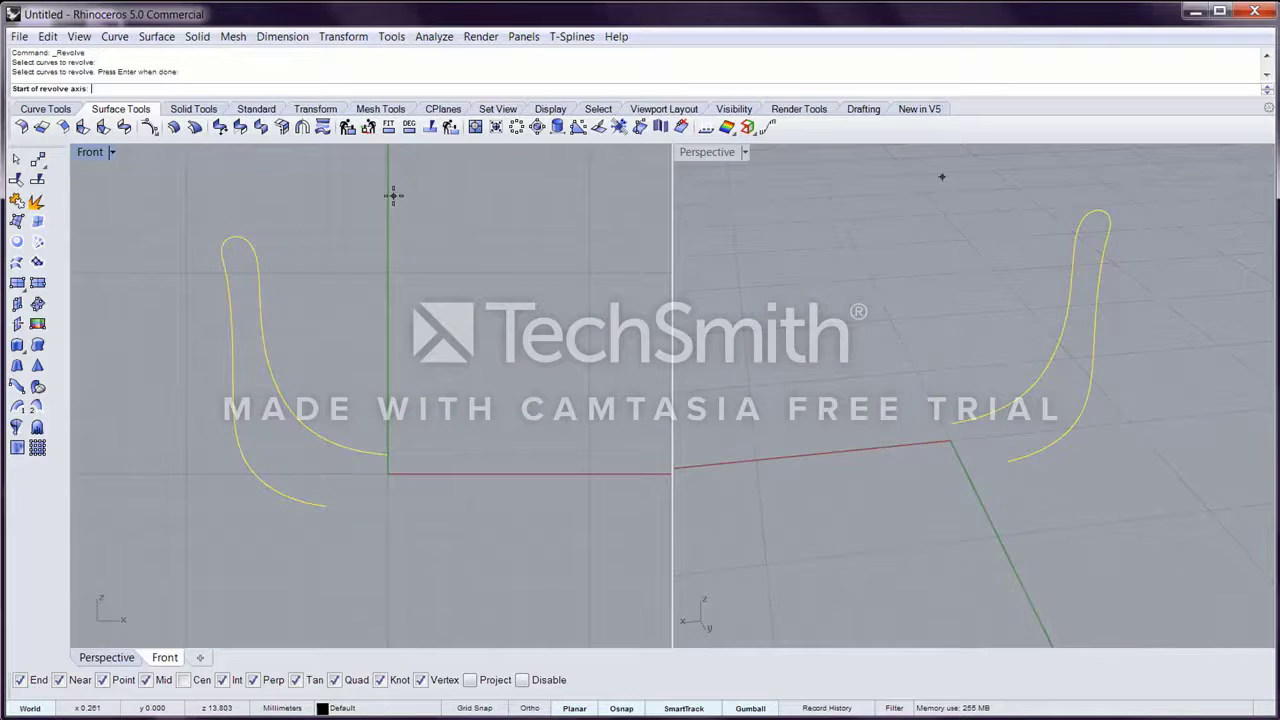
left_click(388, 474)
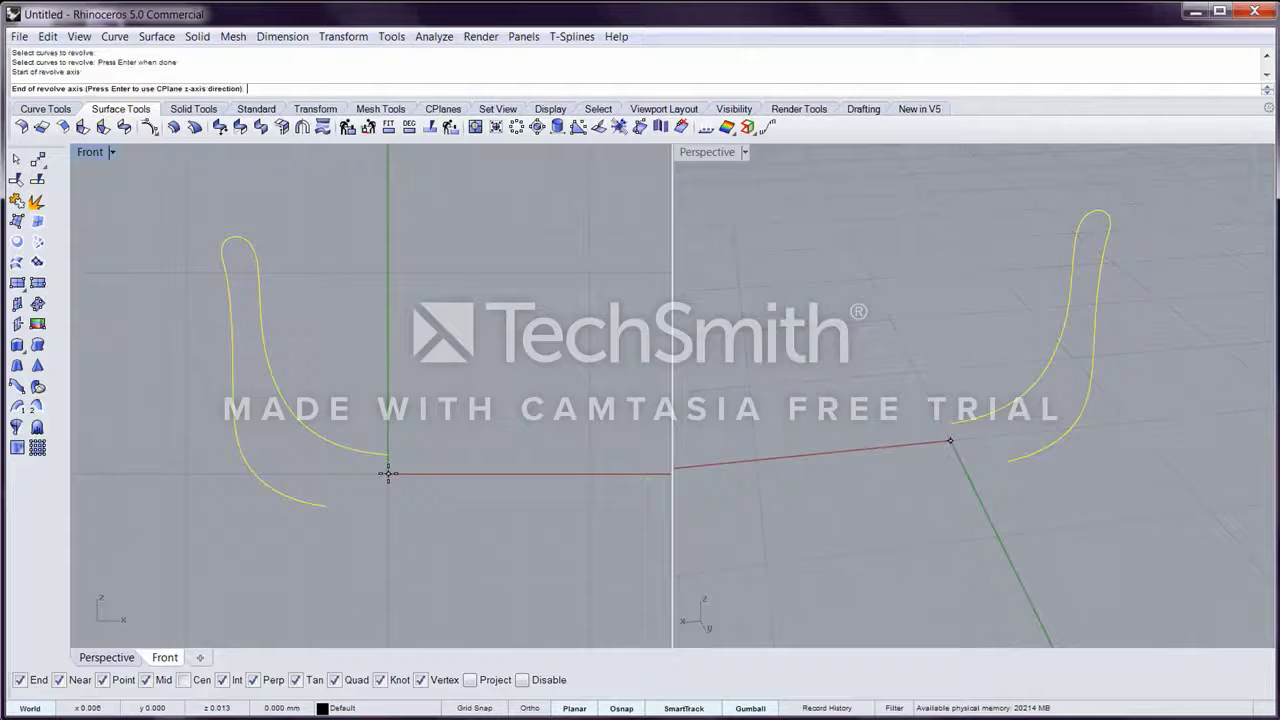
left_click(388, 240)
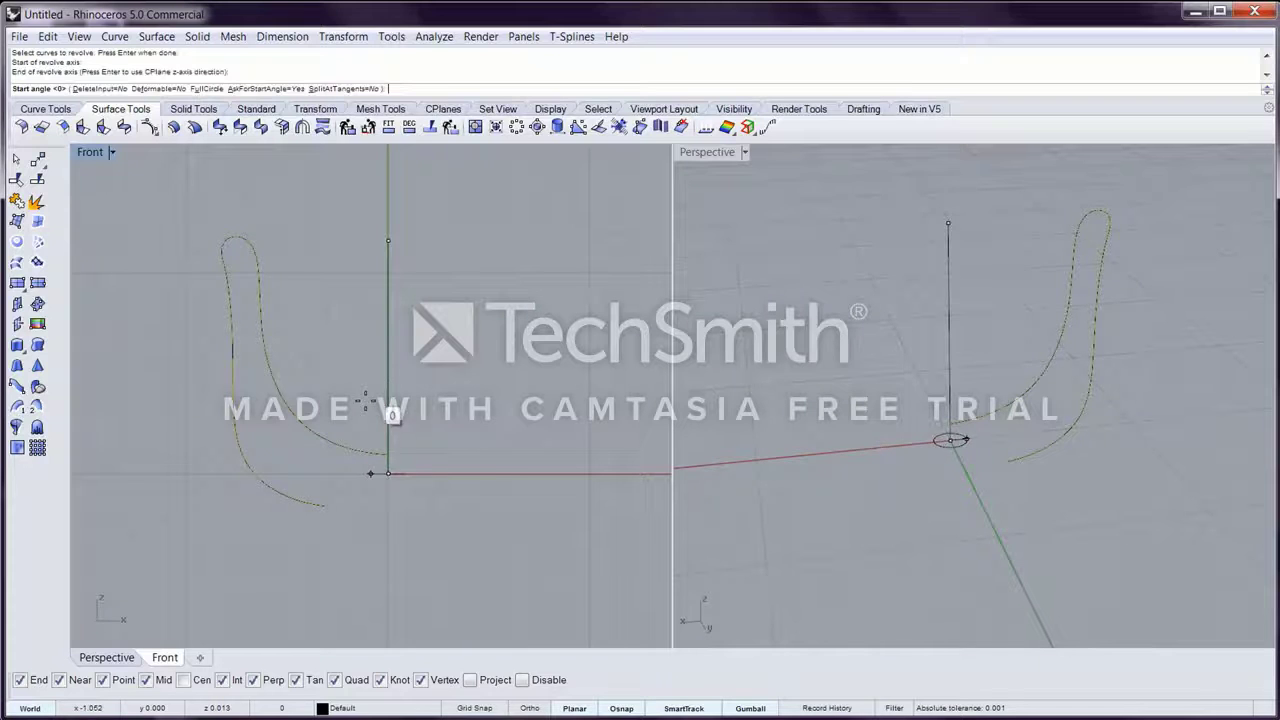
key("Return")
key("Return")
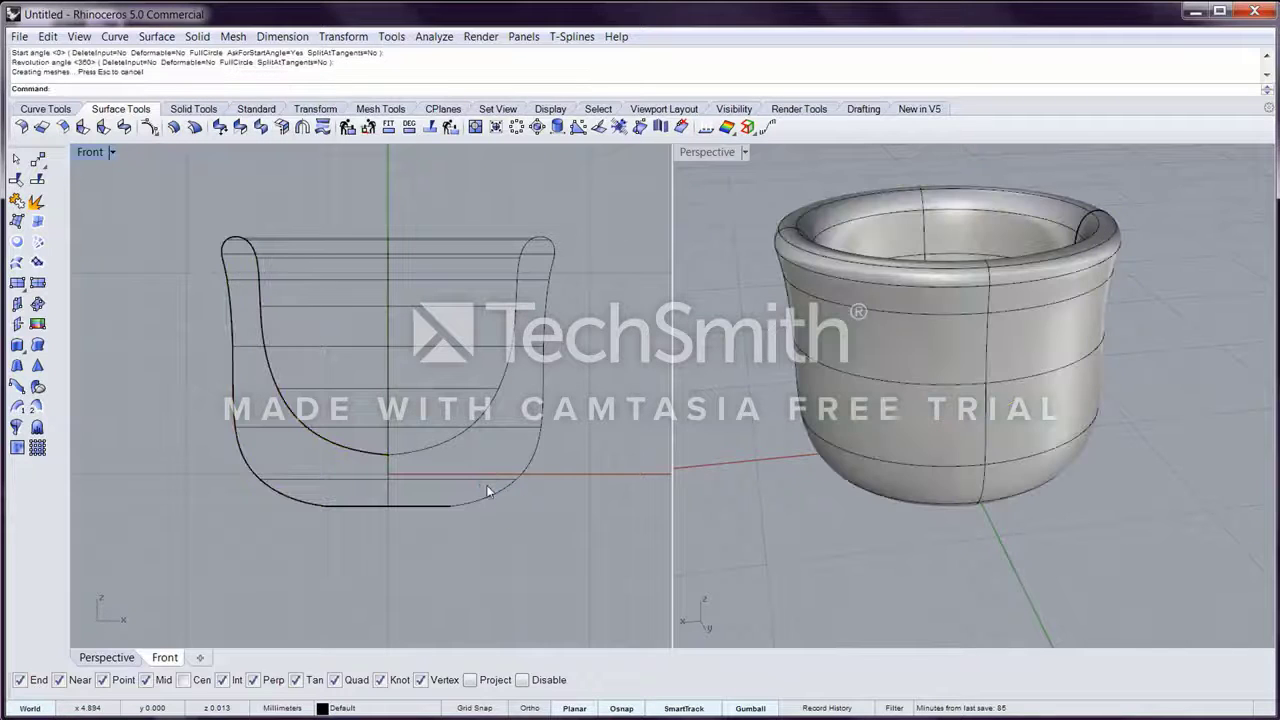
right_click_drag(759, 426, 738, 367)
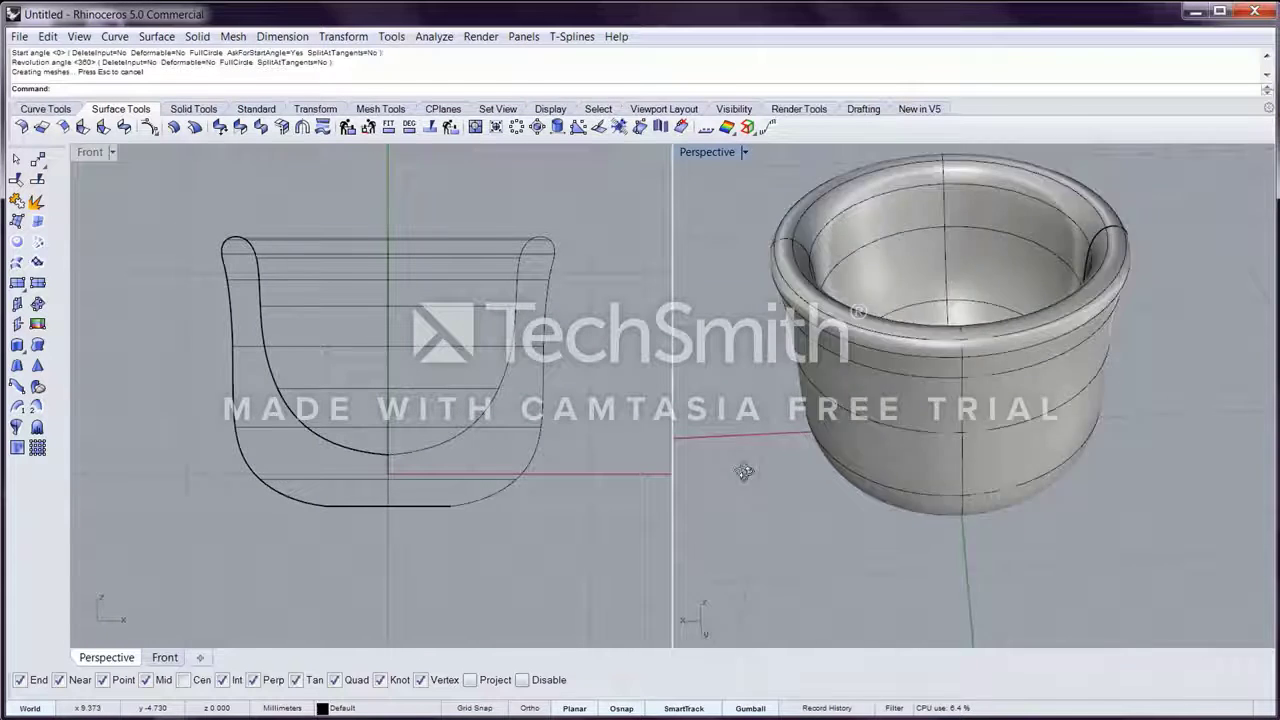
right_click_drag(744, 472, 806, 516)
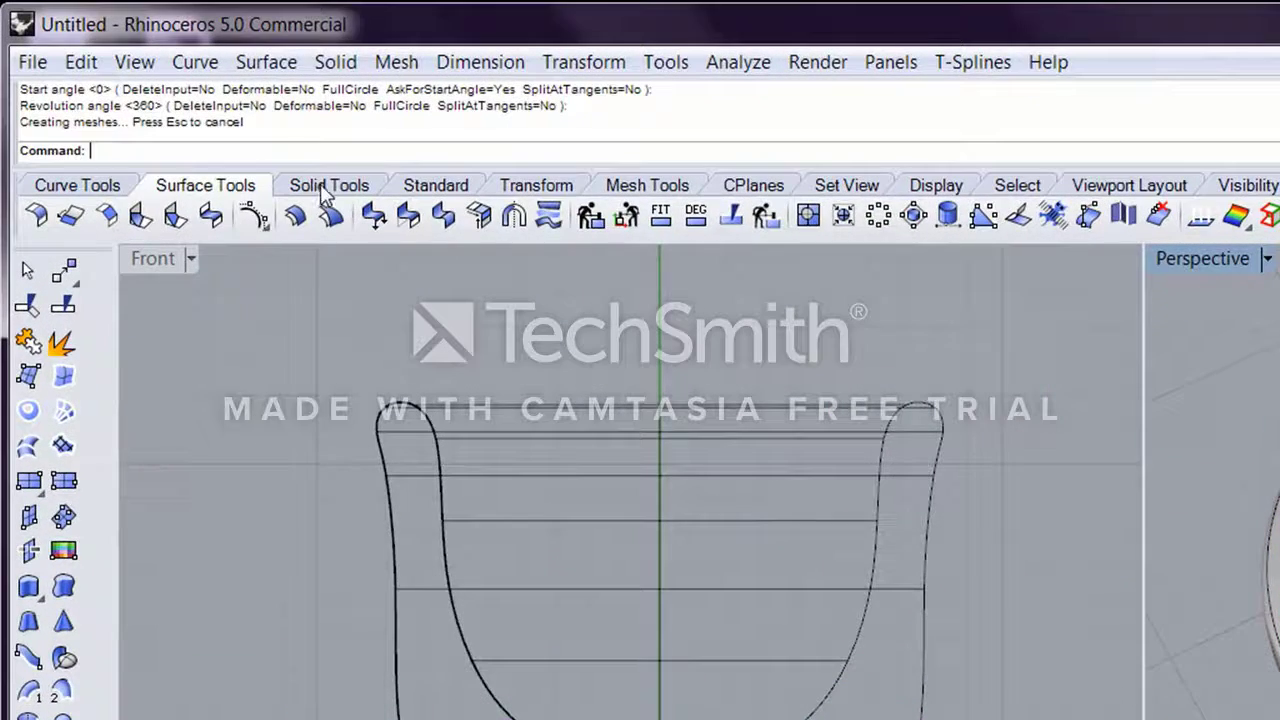
Cap the revolved cup's planar holes into a closed solid with a flat circular base.
left_click(322, 187)
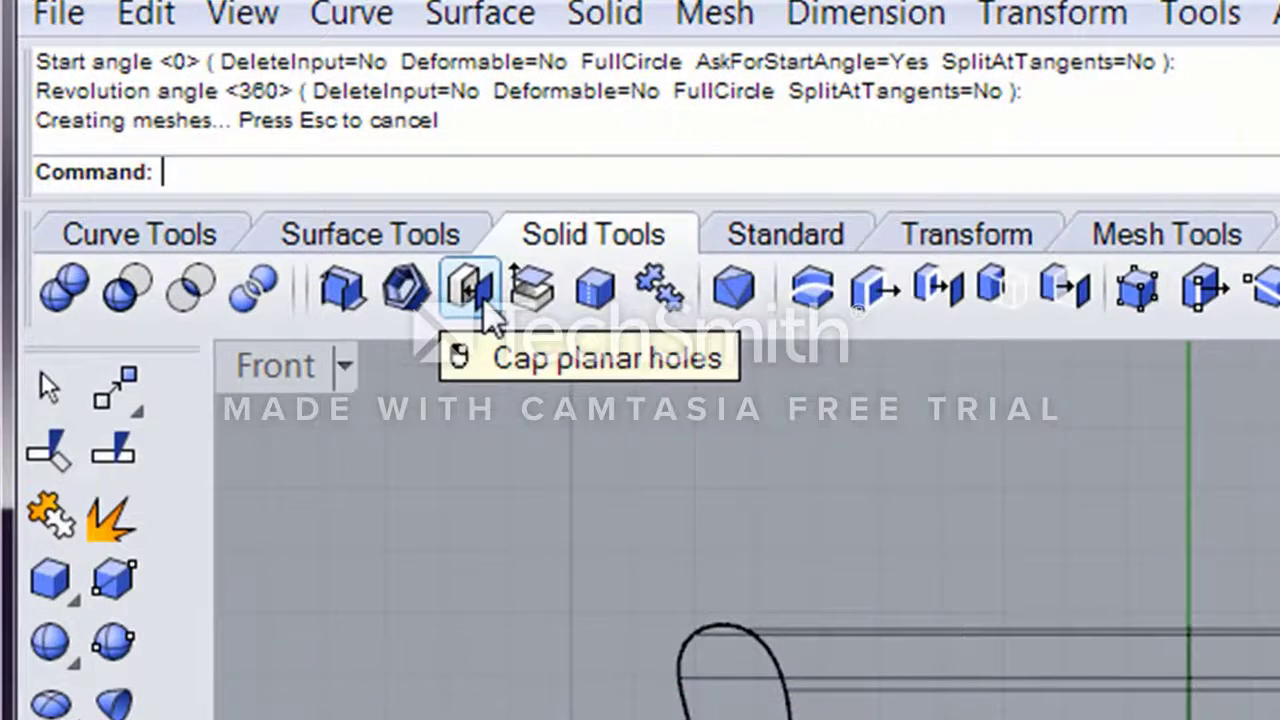
left_click(477, 300)
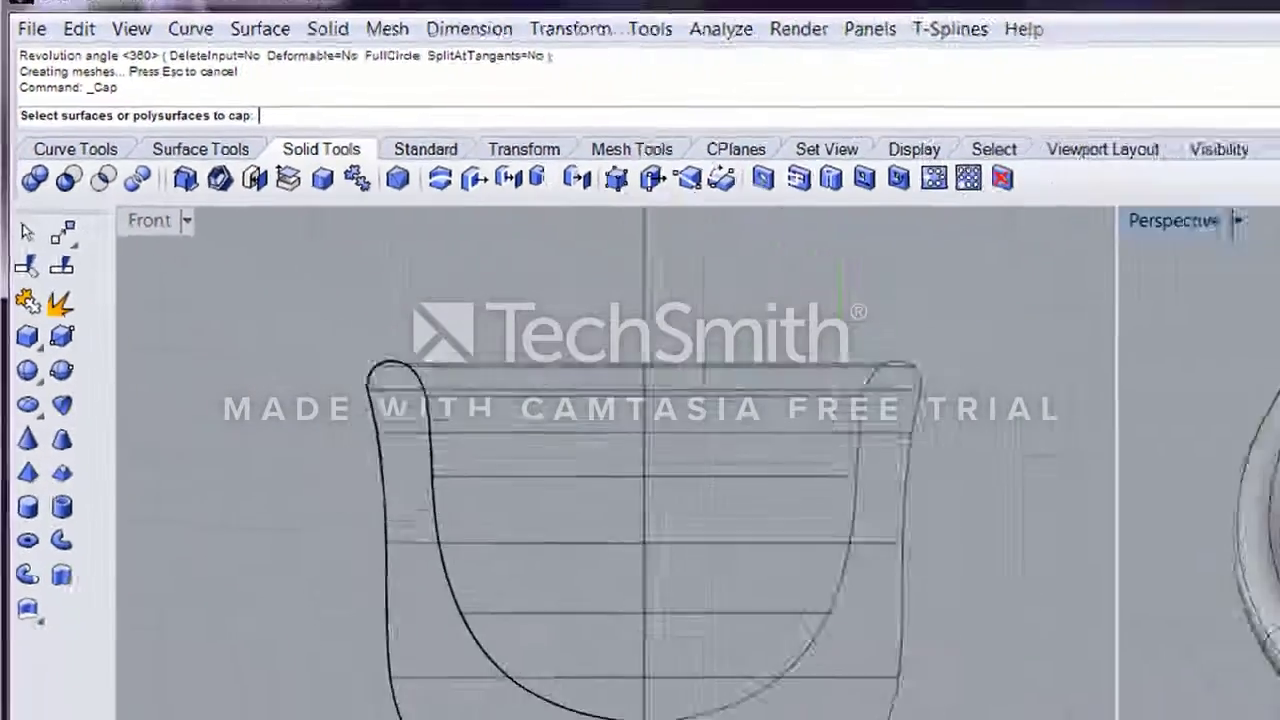
left_click(775, 343)
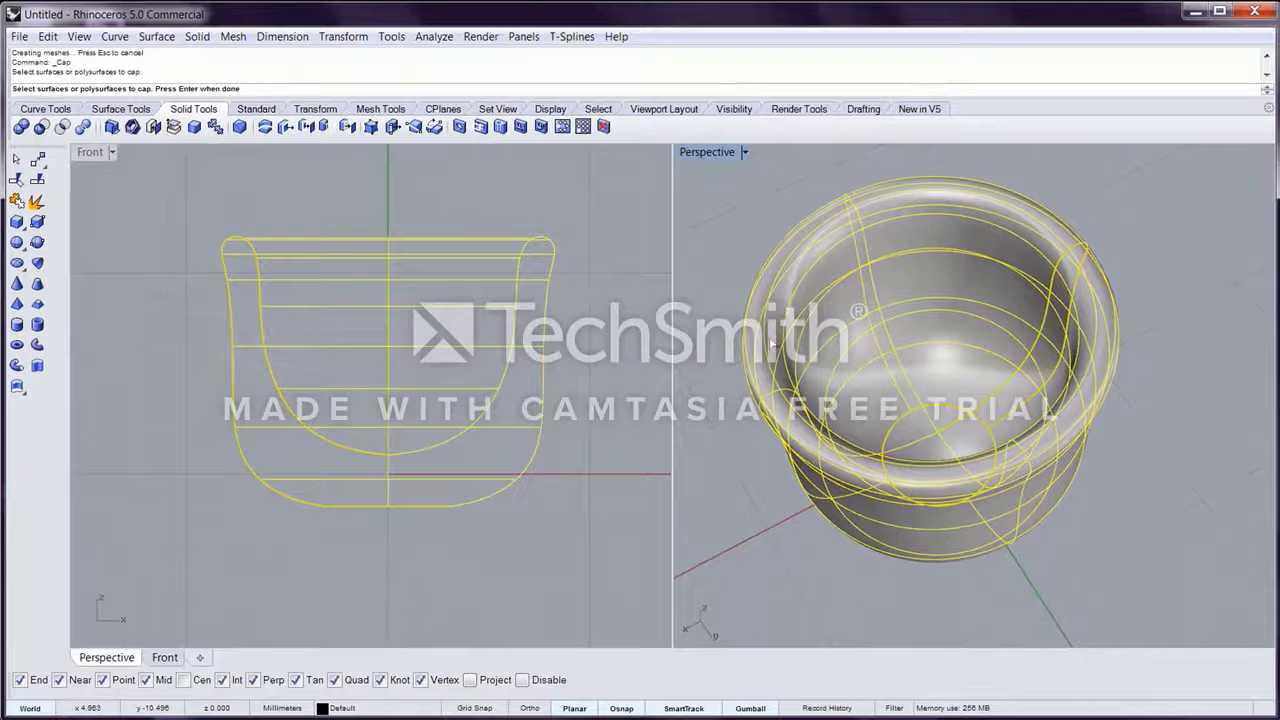
right_click_drag(734, 494, 725, 237)
key("Return")
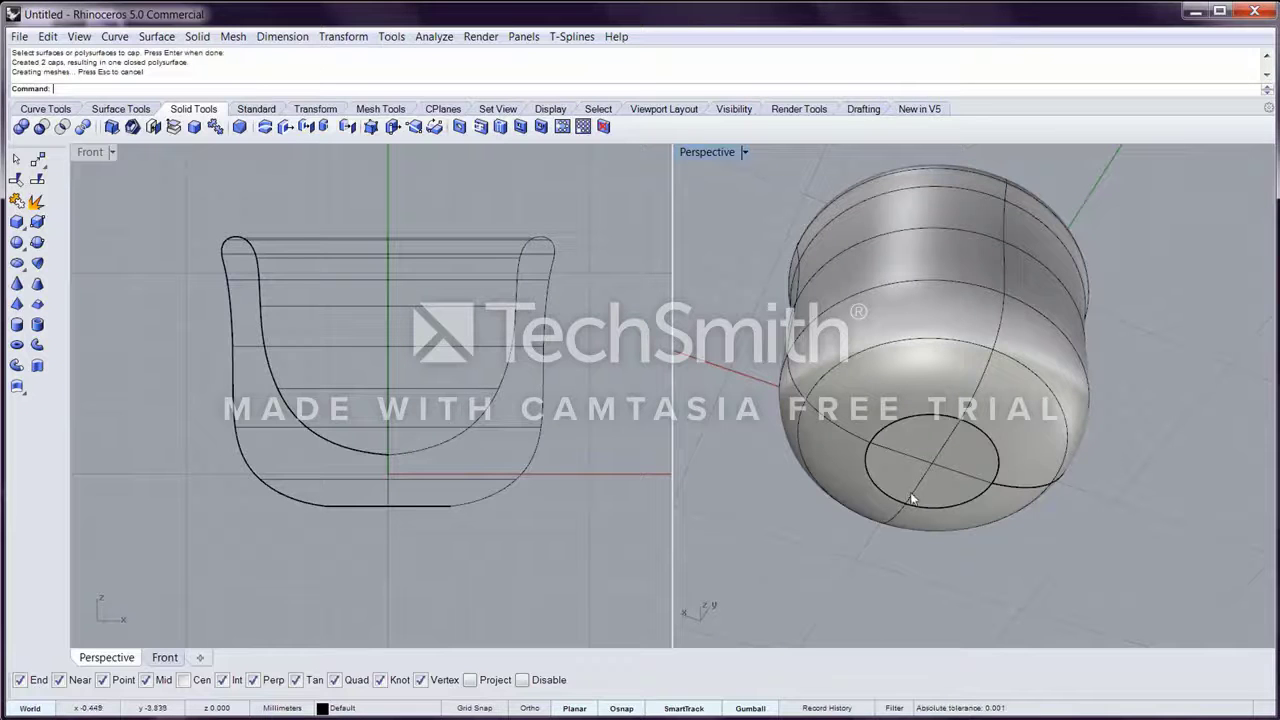
right_click_drag(855, 435, 724, 512)
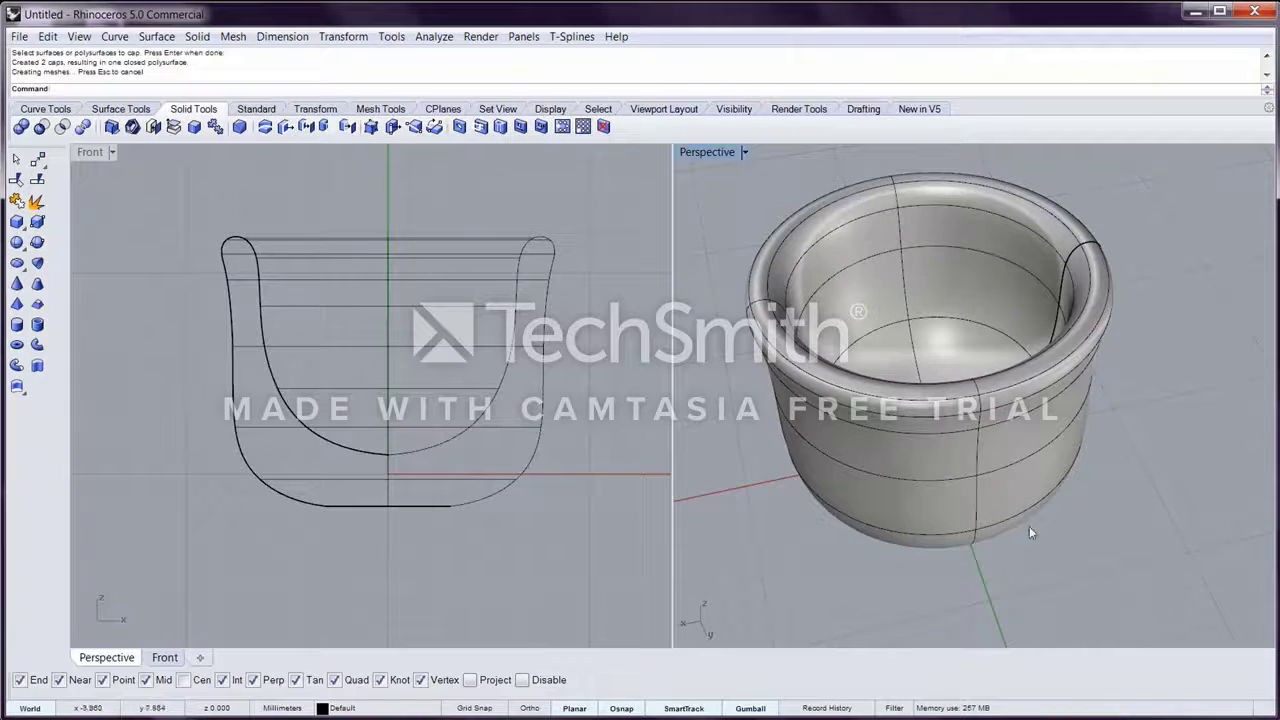
Select the closed cup and choose File > Export Selected.
left_click(979, 465)
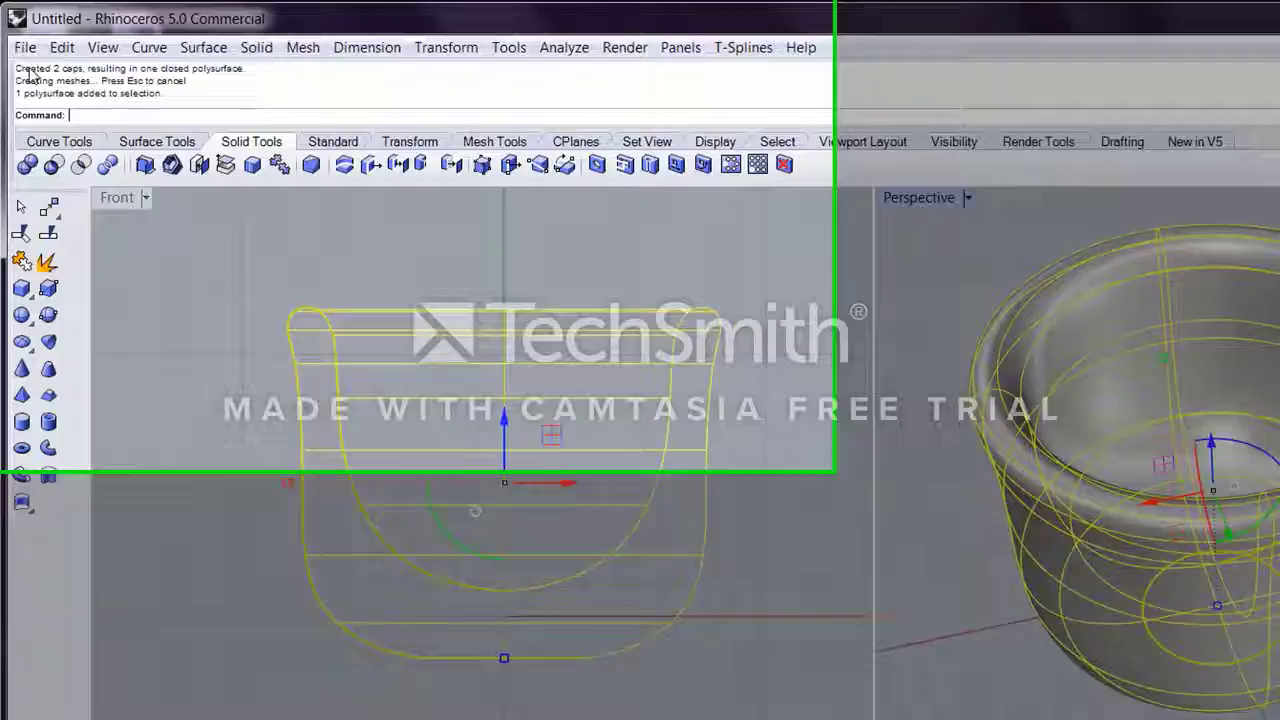
left_click(19, 37)
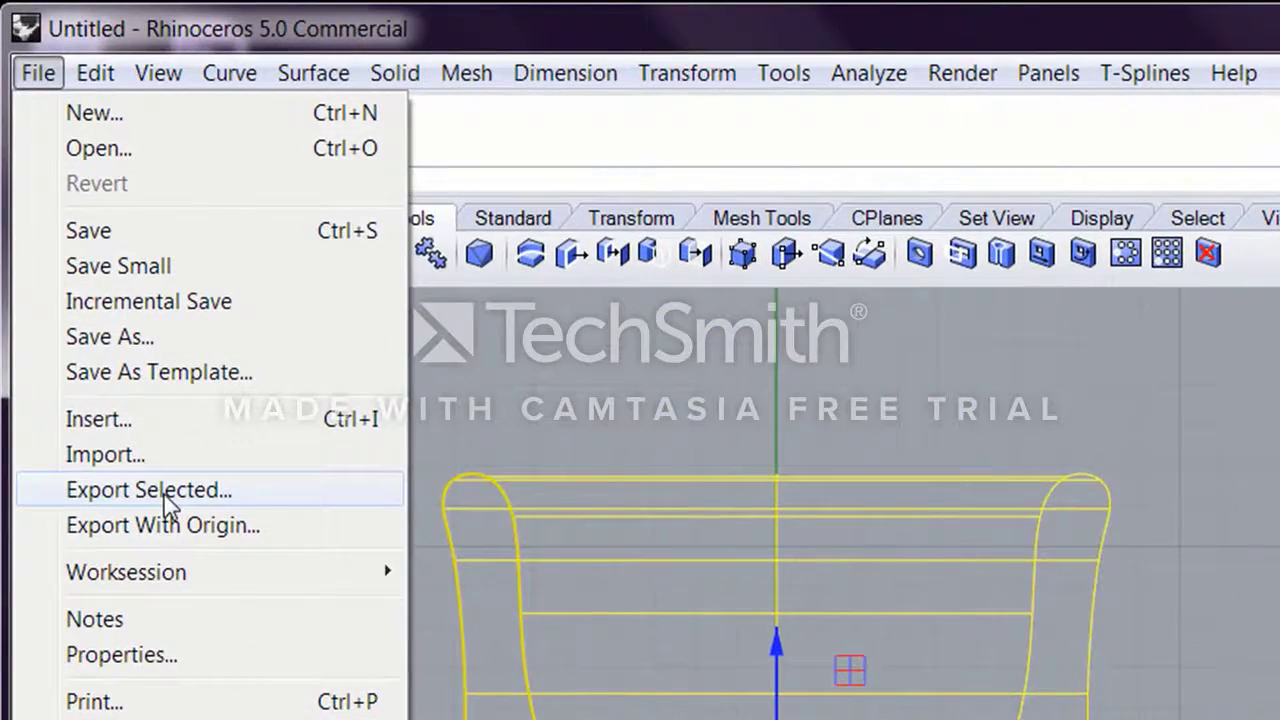
left_click(164, 492)
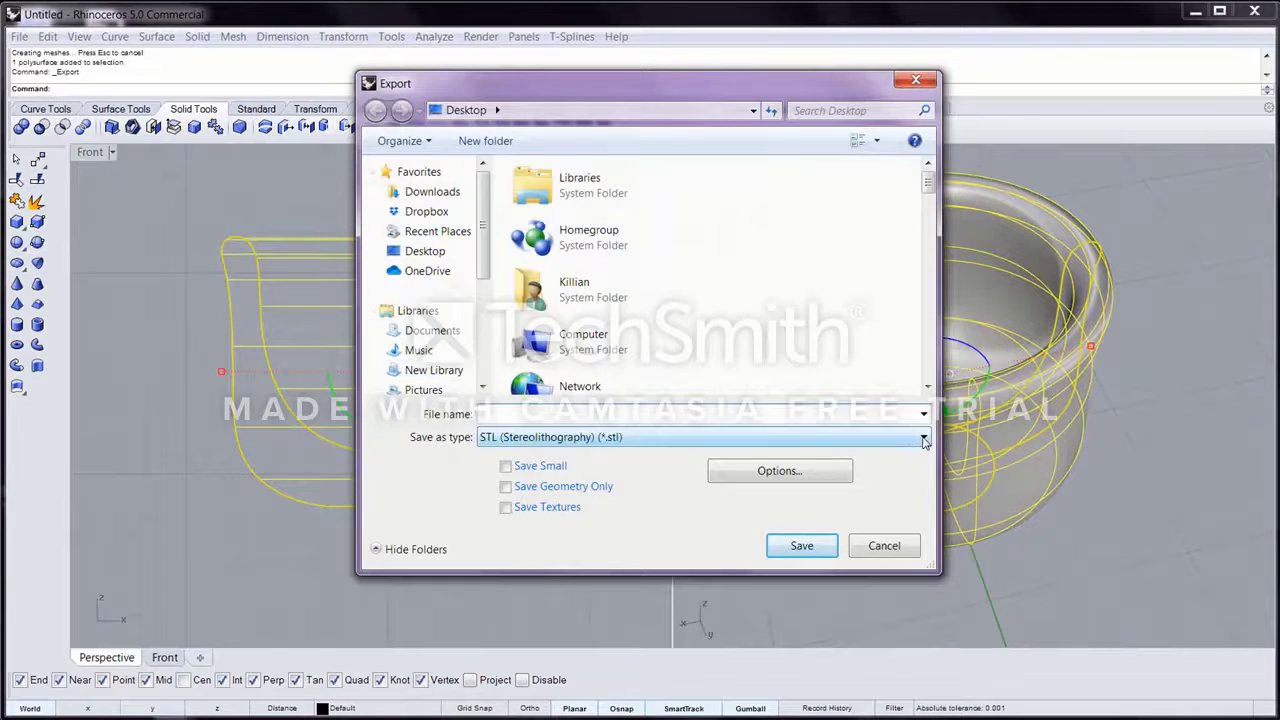
Export the cup as an STL file named 'cup' on the Desktop.
left_click(923, 438)
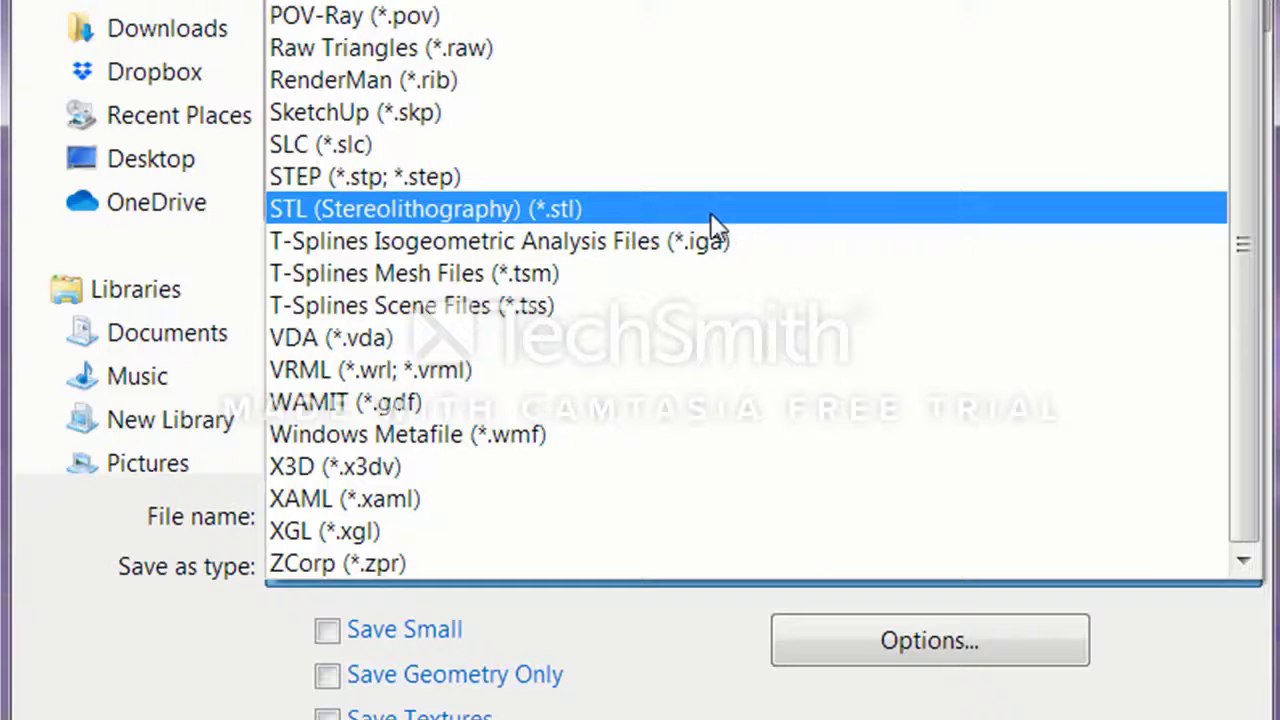
left_click(618, 196)
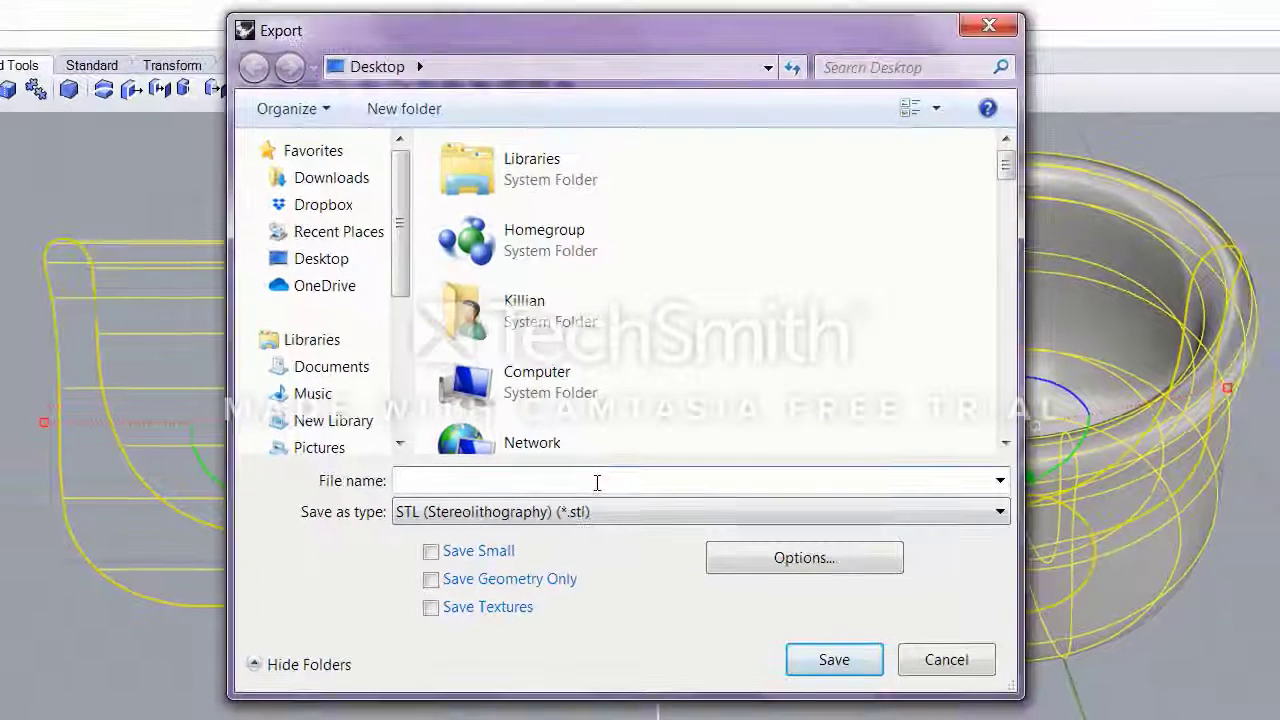
type("cup")
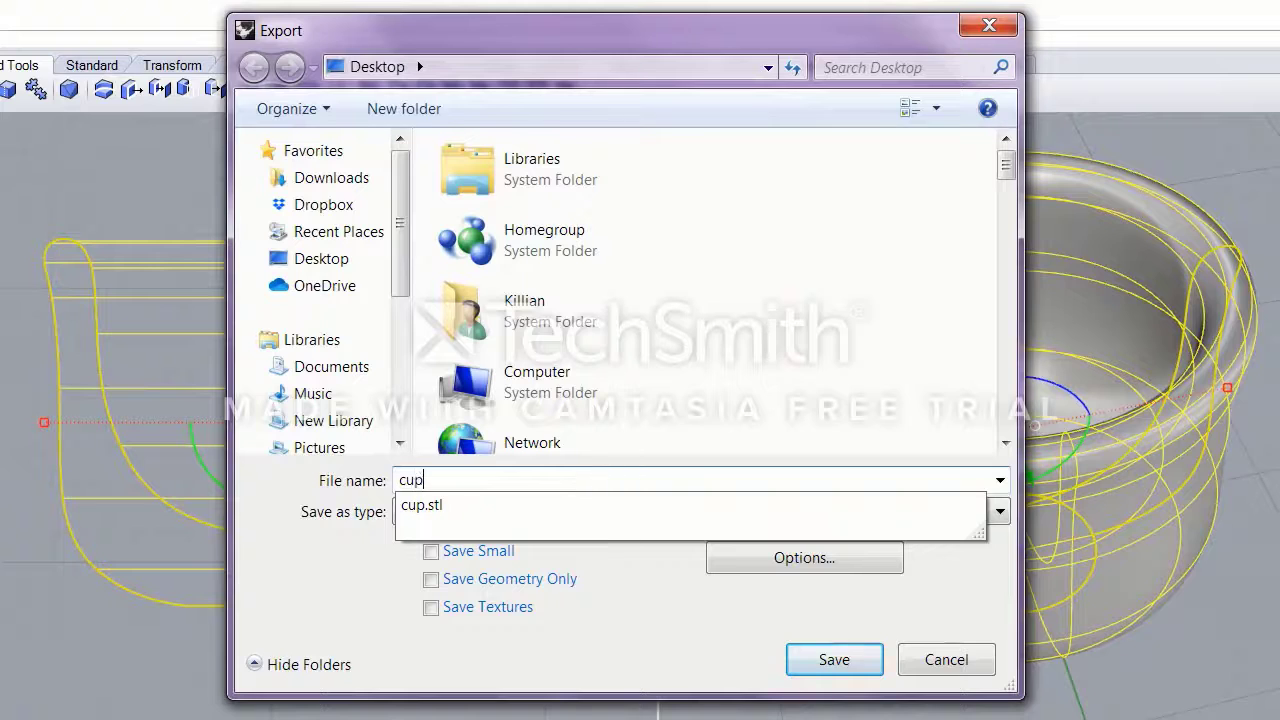
key("Return")
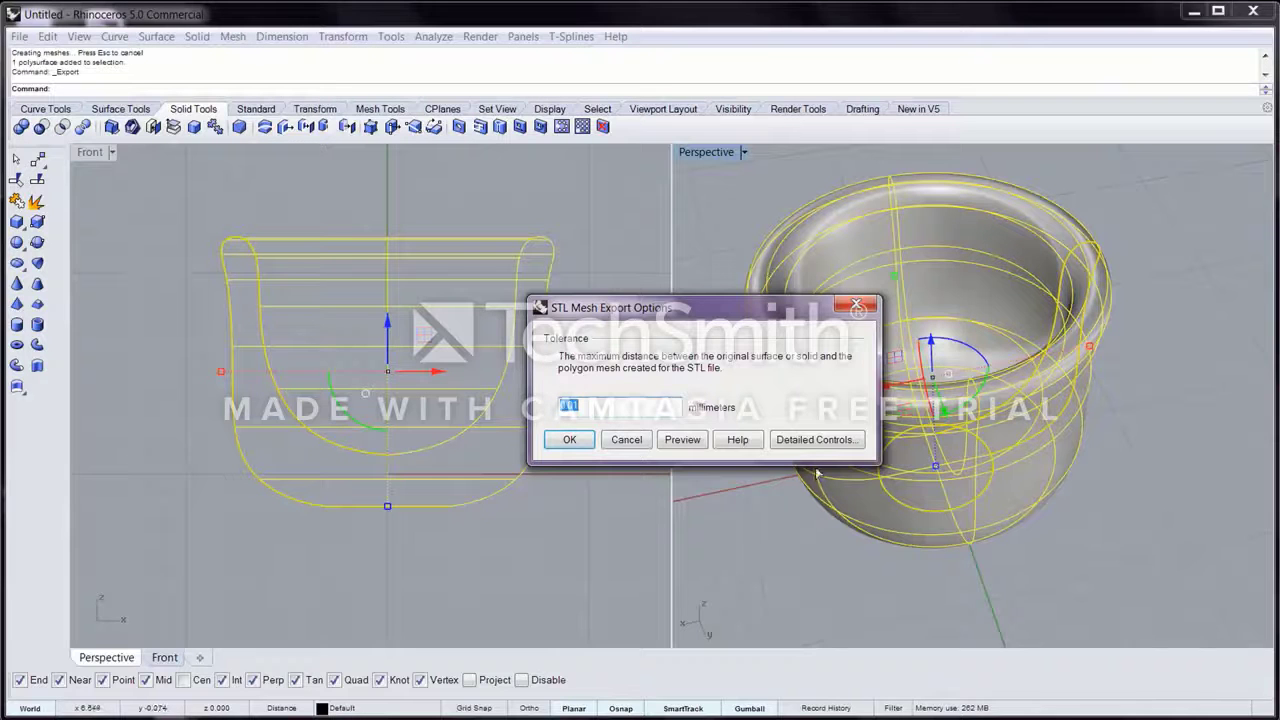
Accept the default STL mesh tolerance to write cup.stl.
left_click(569, 442)
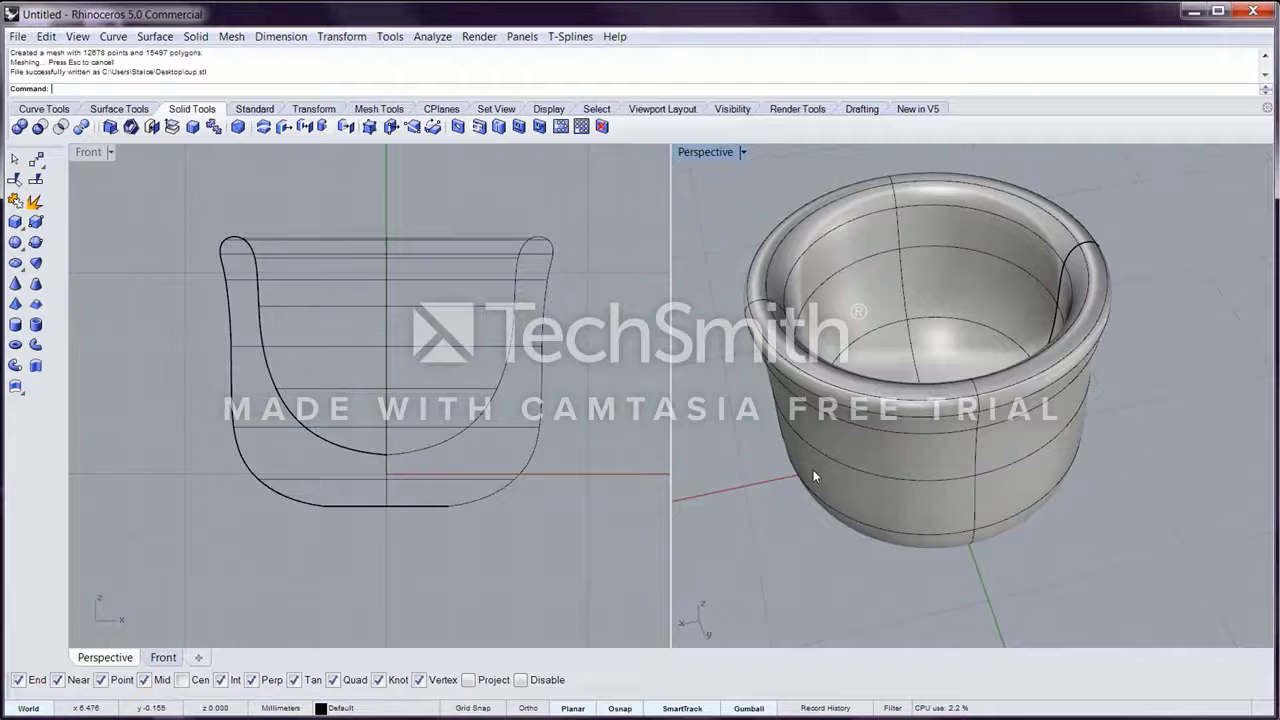